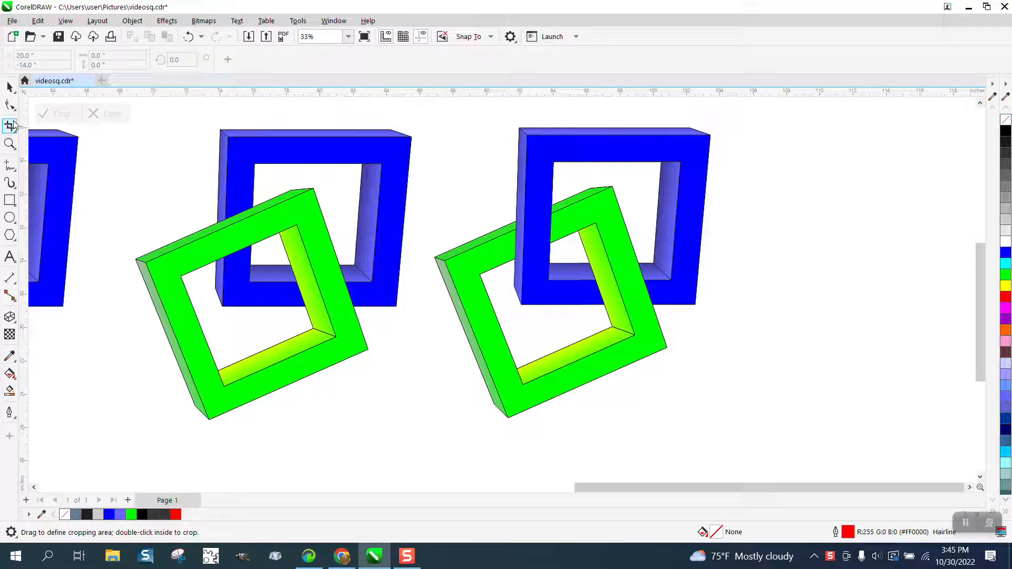
- Move the green frame of the second-to-last pair slightly up and to the left over its blue frame
{"action": "left_click", "coordinate": [10, 143]}
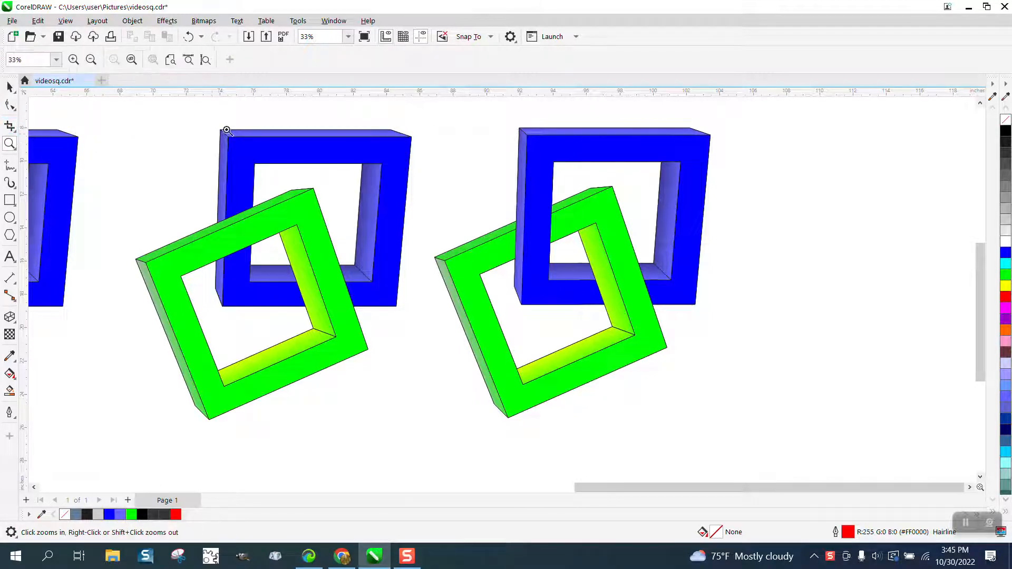
{"action": "left_click_drag", "start_coordinate": [445, 111], "coordinate": [856, 452]}
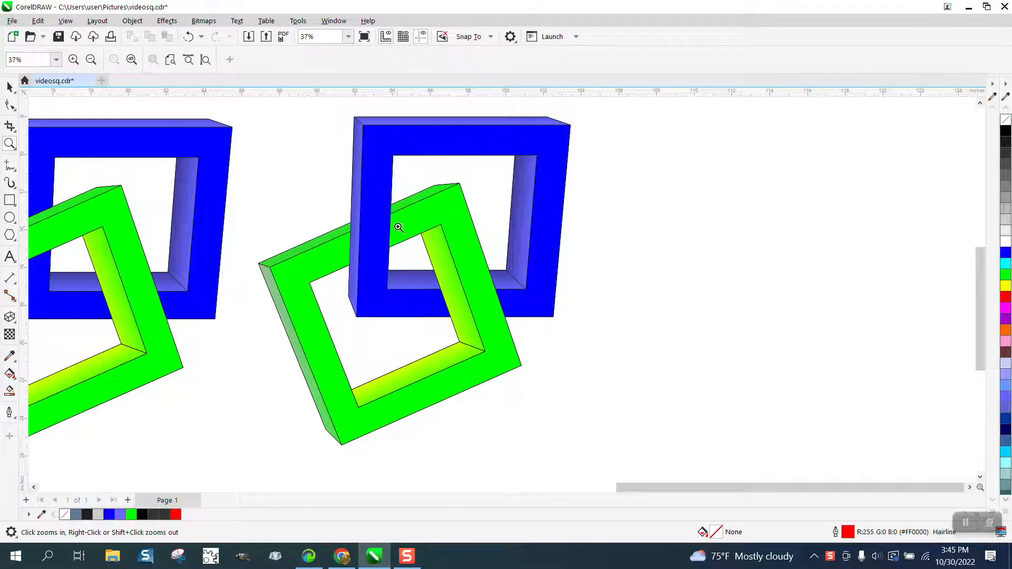
{"action": "scroll", "coordinate": [595, 276], "scroll_direction": "down", "scroll_amount": 2}
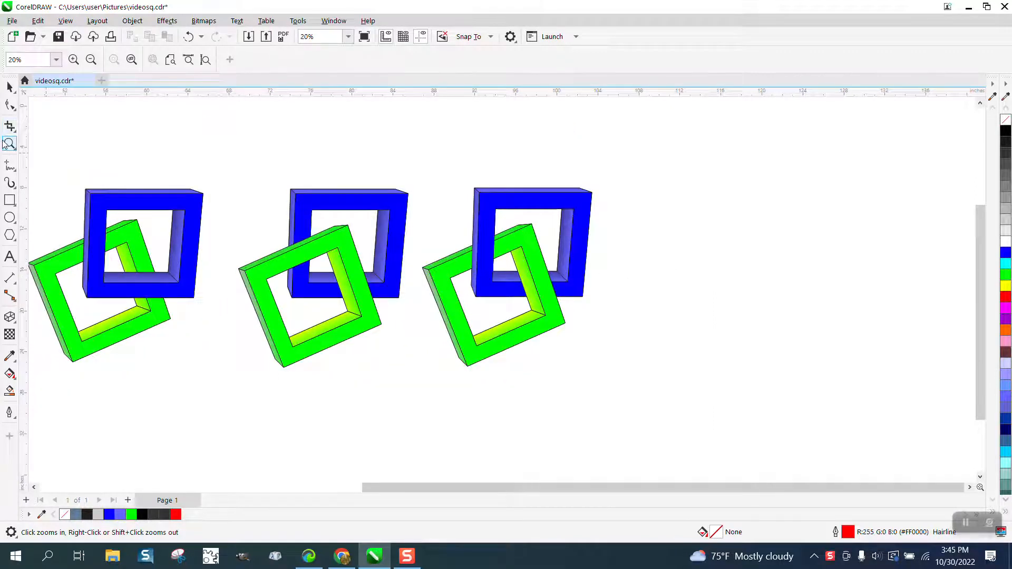
{"action": "left_click_drag", "start_coordinate": [226, 157], "coordinate": [622, 412]}
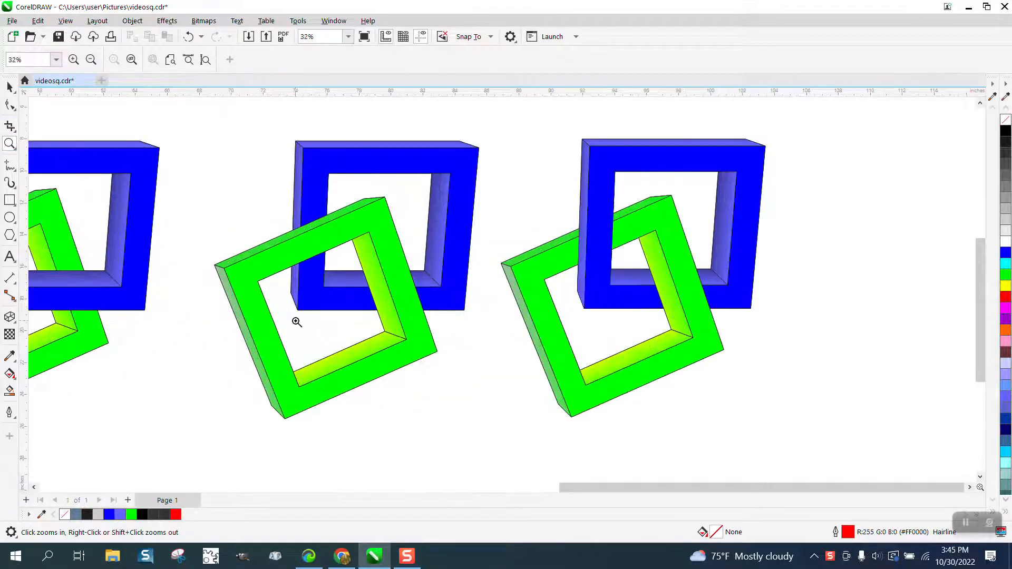
{"action": "left_click", "coordinate": [10, 200]}
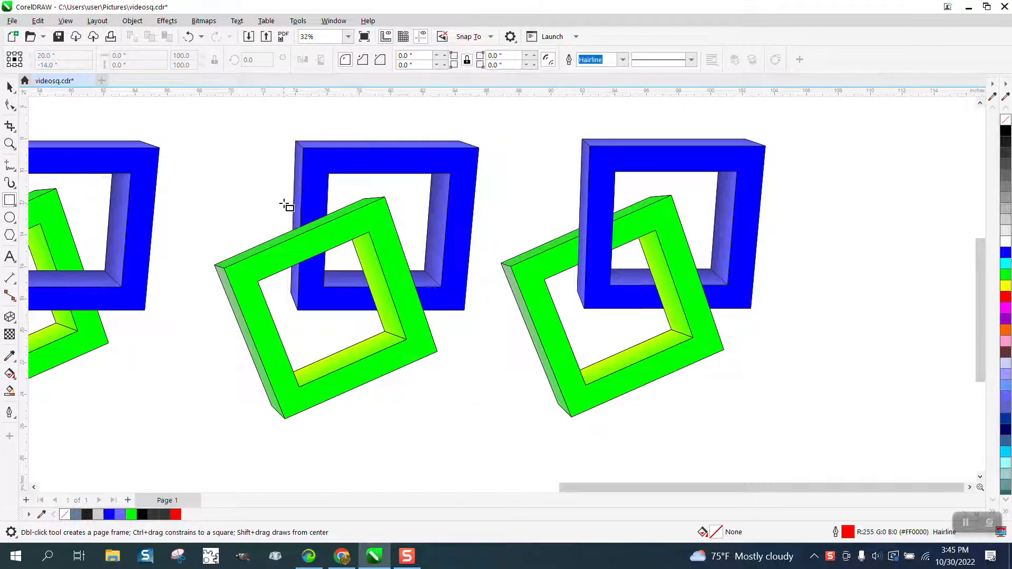
{"action": "left_click", "coordinate": [10, 87]}
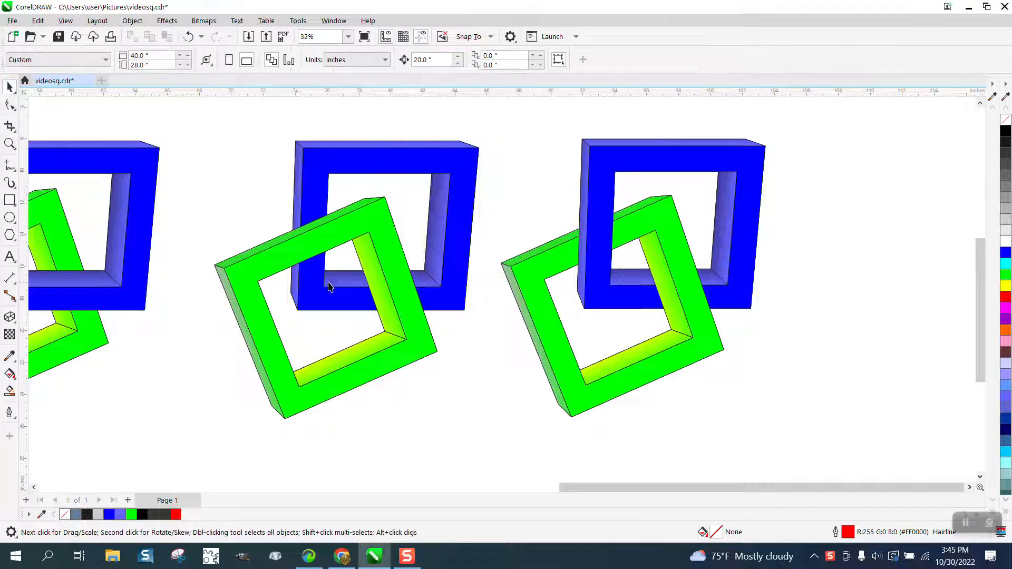
{"action": "left_click_drag", "start_coordinate": [381, 349], "coordinate": [374, 335]}
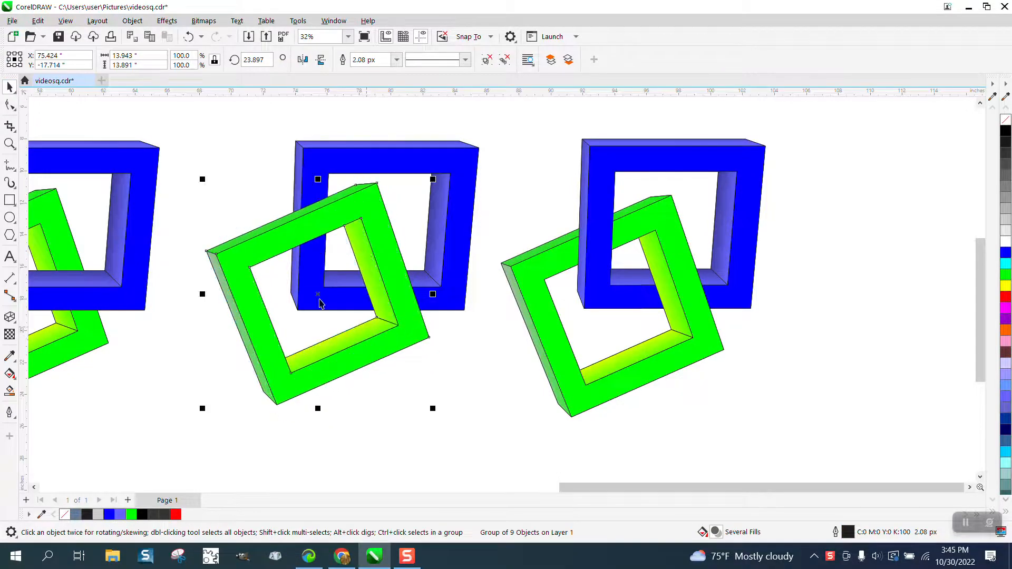
- Draw a rectangle about 4.1 by 5.0 inches around the upper-left crossing of the green and blue frames in that pair
{"action": "left_click", "coordinate": [10, 200]}
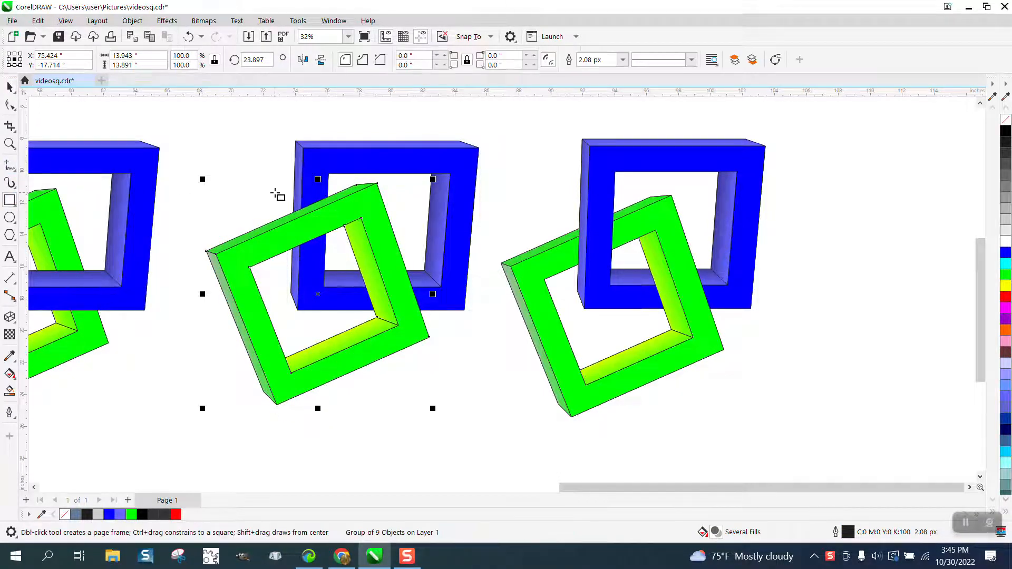
{"action": "left_click_drag", "start_coordinate": [279, 191], "coordinate": [345, 259]}
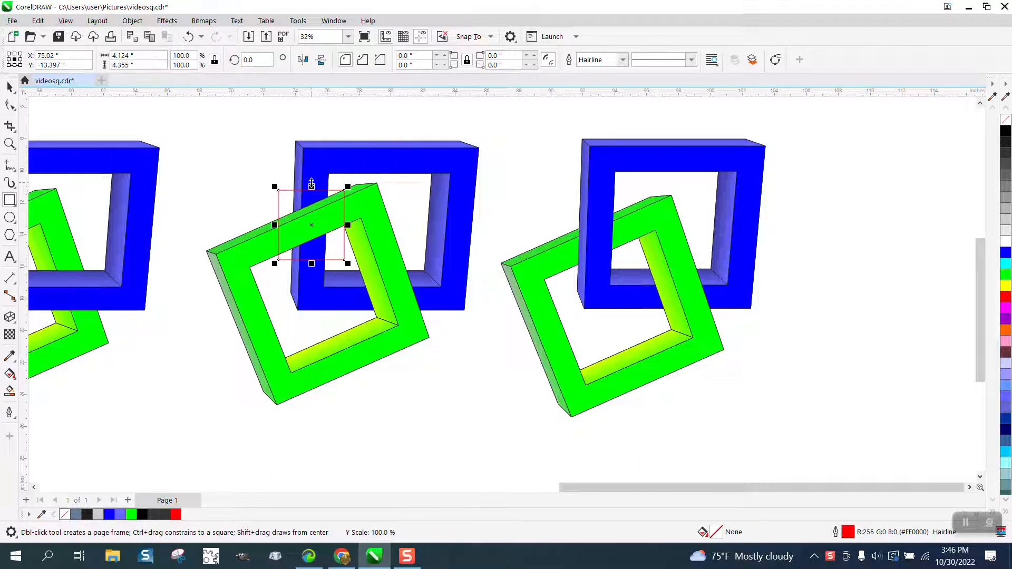
{"action": "left_click_drag", "start_coordinate": [314, 189], "coordinate": [313, 177]}
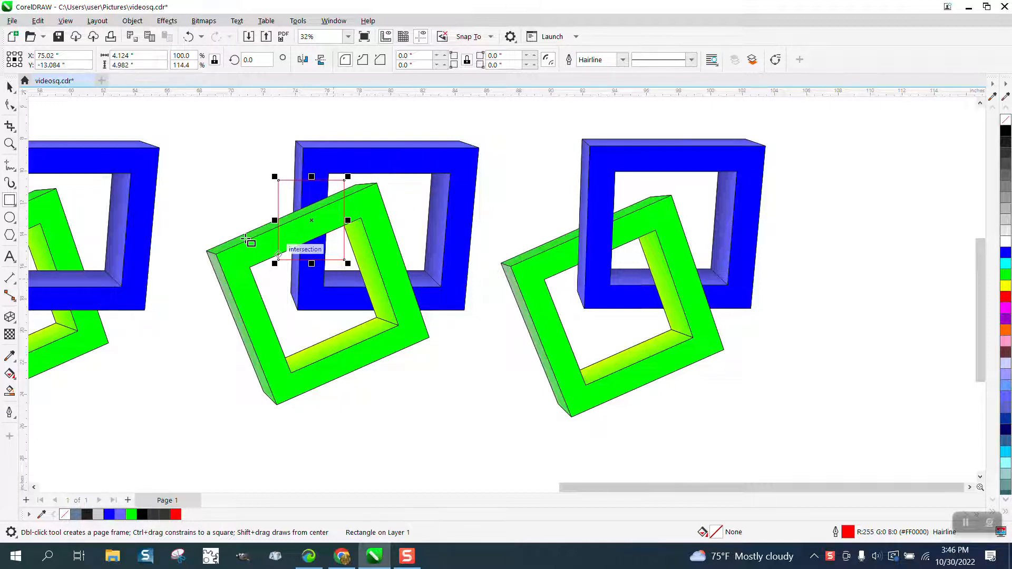
- Intersect the red rectangle with the green frame and move the resulting piece 20 inches straight down
{"action": "left_click", "coordinate": [9, 87]}
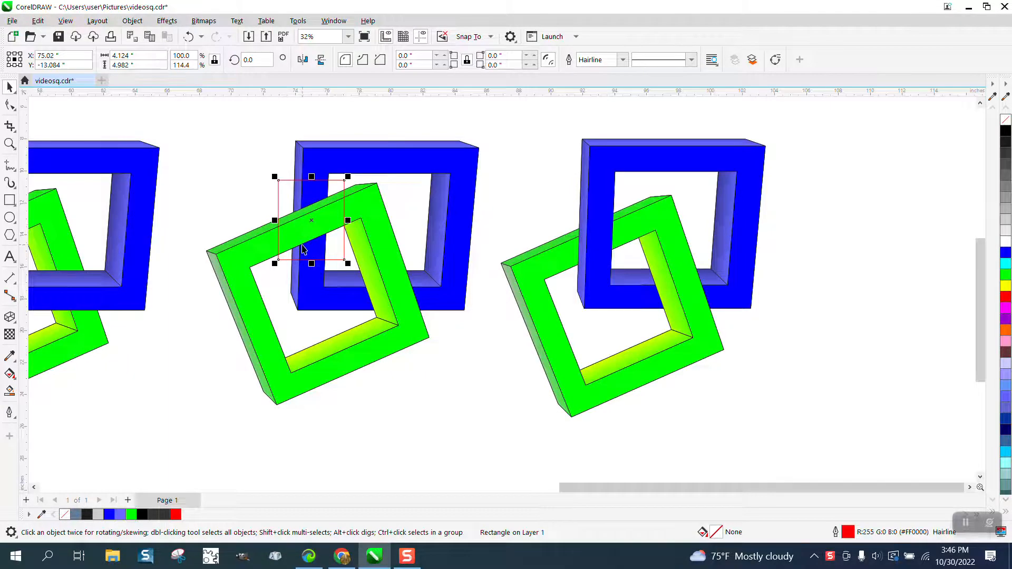
{"action": "left_click", "coordinate": [401, 324], "text": "shift"}
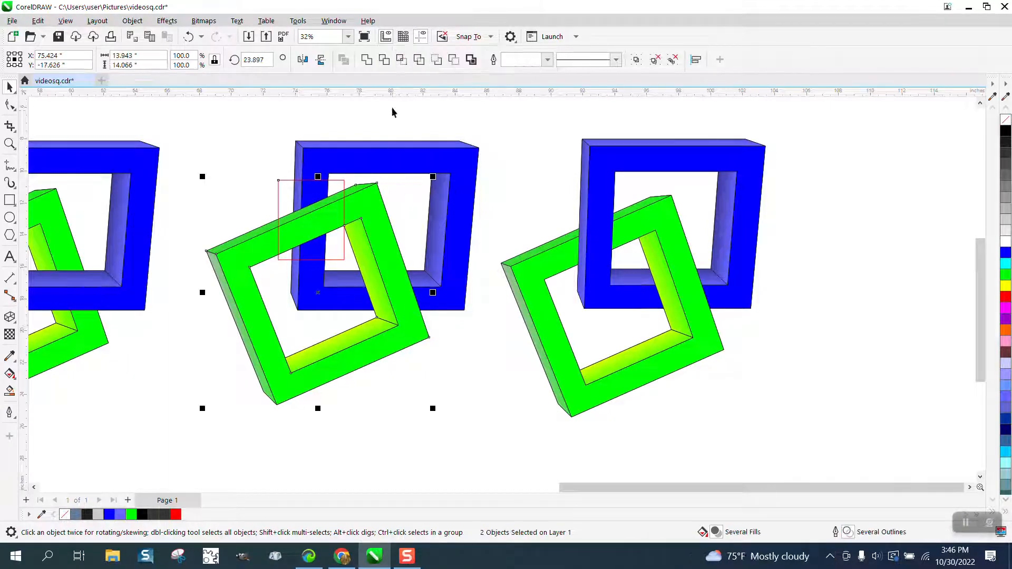
{"action": "left_click", "coordinate": [403, 59]}
{"action": "key", "text": "F3"}
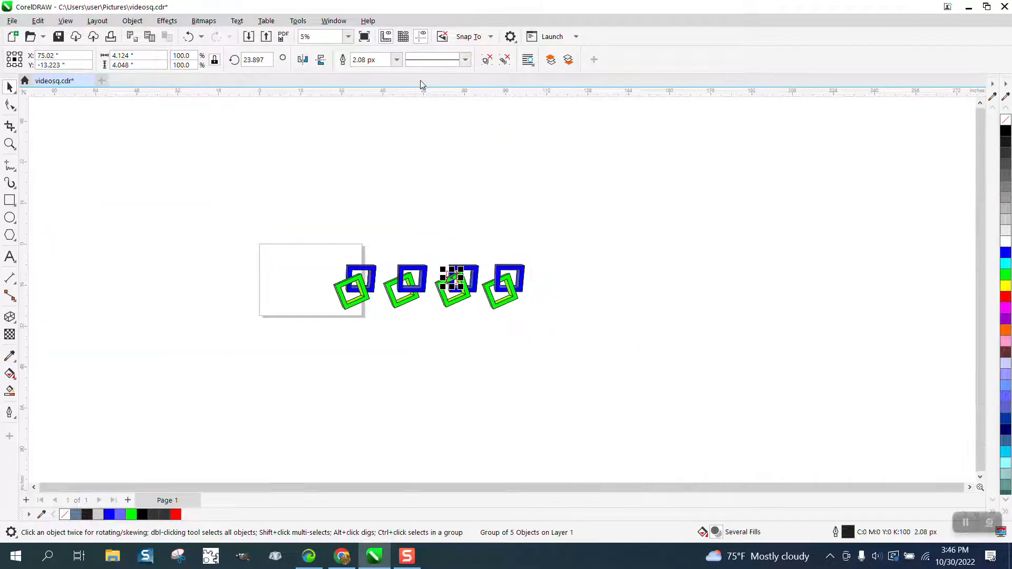
{"action": "key", "text": "Down"}
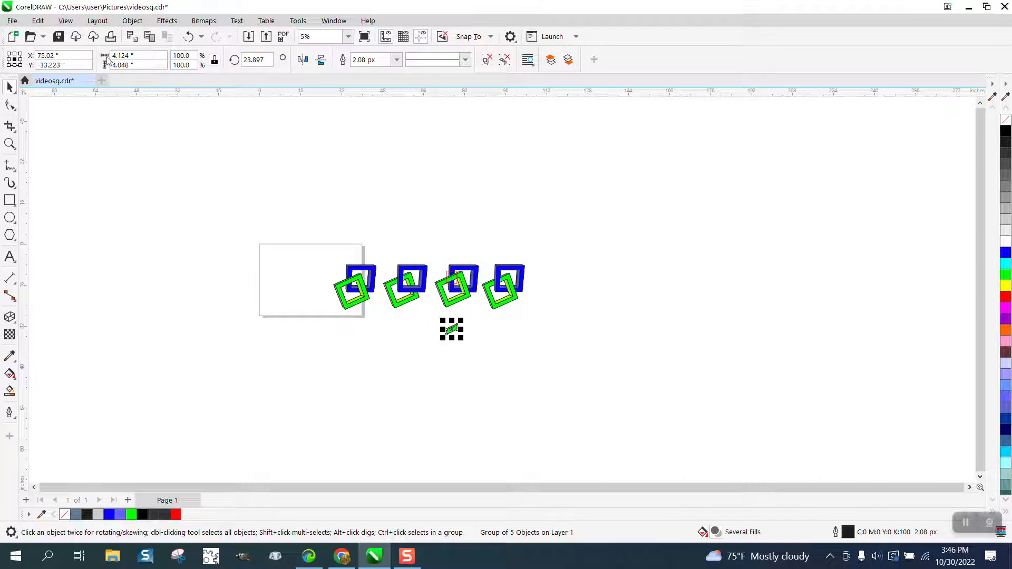
- Delete the red helper rectangle over the frame crossing
{"action": "left_click", "coordinate": [10, 143]}
{"action": "left_click_drag", "start_coordinate": [419, 250], "coordinate": [623, 421]}
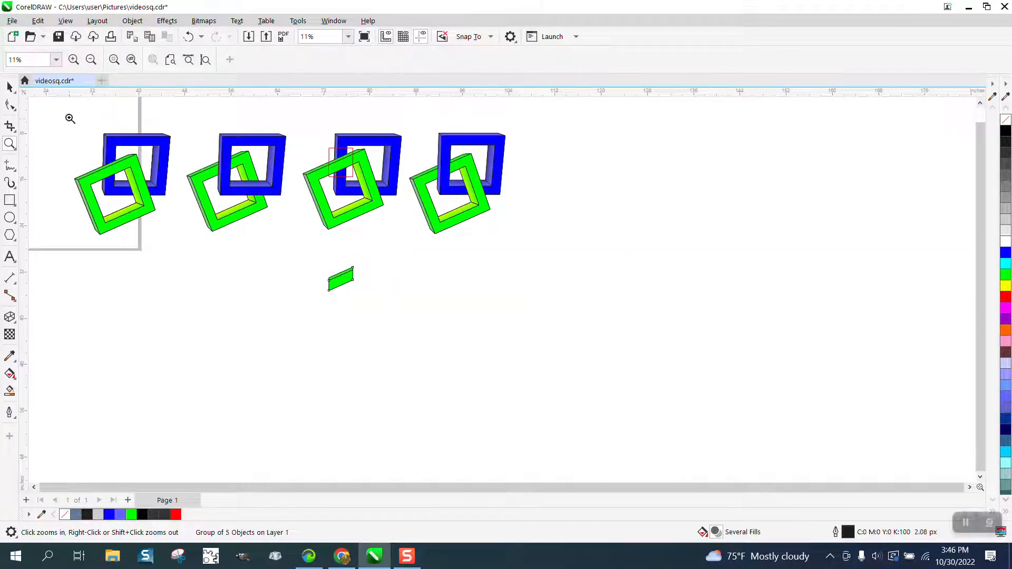
{"action": "left_click", "coordinate": [10, 88]}
{"action": "left_click", "coordinate": [379, 239]}
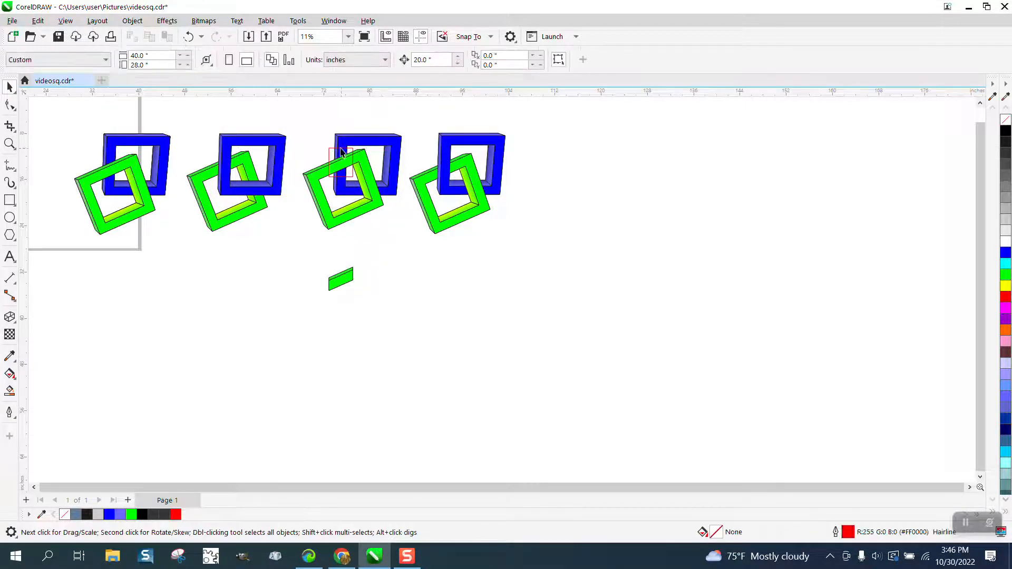
{"action": "left_click", "coordinate": [330, 151]}
{"action": "key", "text": "Delete"}
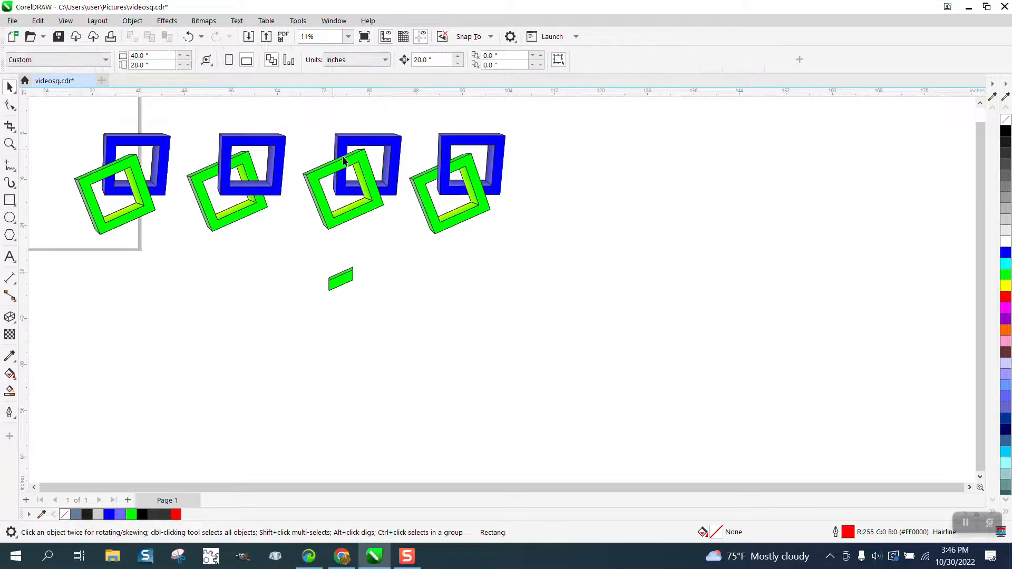
- Send the green frame of the second-to-last pair behind its blue frame in the stacking order
{"action": "left_click", "coordinate": [376, 191]}
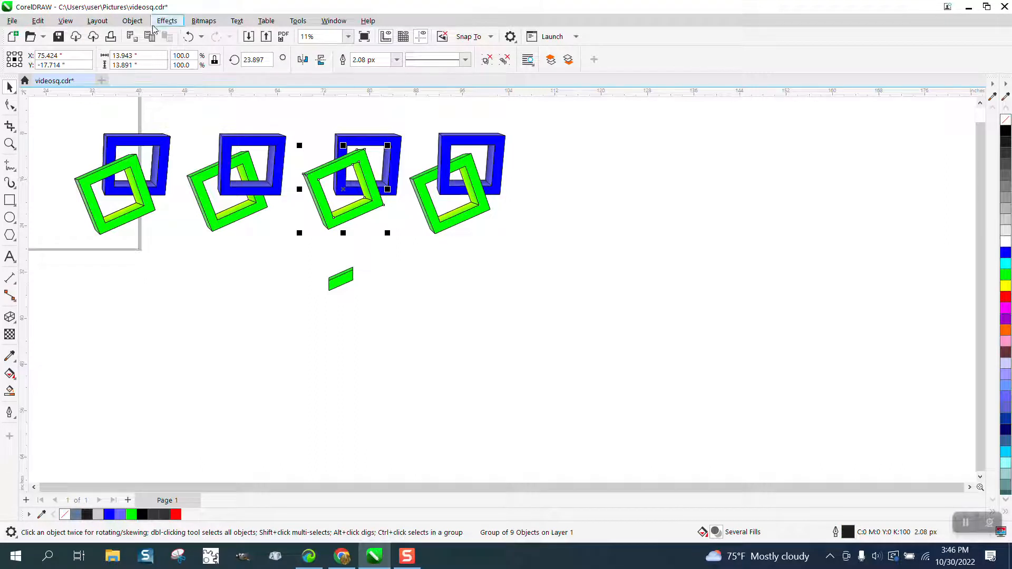
{"action": "left_click", "coordinate": [132, 20]}
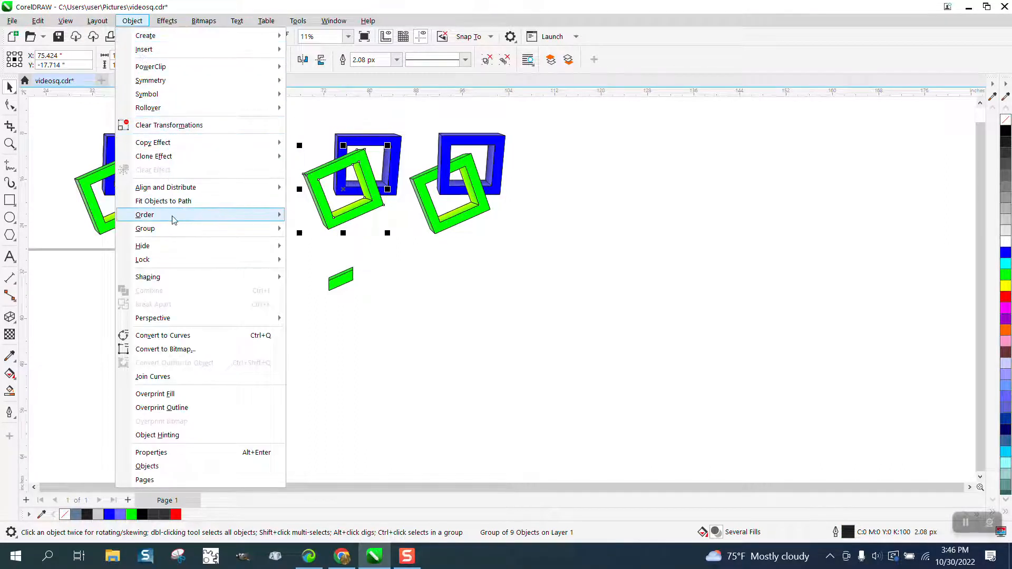
{"action": "mouse_move", "coordinate": [174, 217]}
{"action": "left_click", "coordinate": [331, 248]}
- Move the cut green piece 20 inches straight up, back onto the frame crossing in front of the blue frame
{"action": "left_click", "coordinate": [343, 278]}
{"action": "left_click_drag", "start_coordinate": [344, 277], "coordinate": [343, 160]}
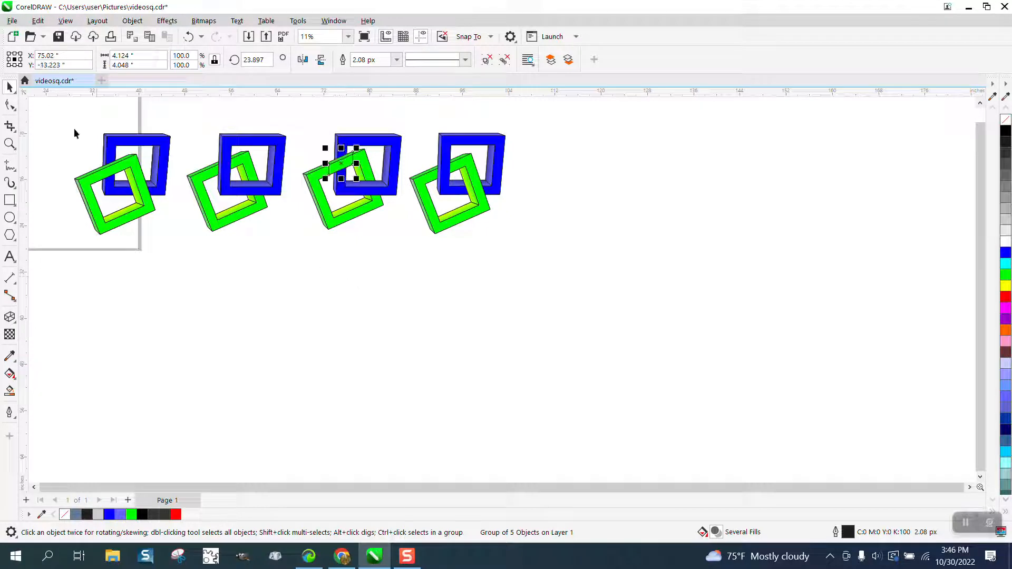
{"action": "left_click", "coordinate": [9, 143]}
{"action": "left_click_drag", "start_coordinate": [302, 116], "coordinate": [474, 276]}
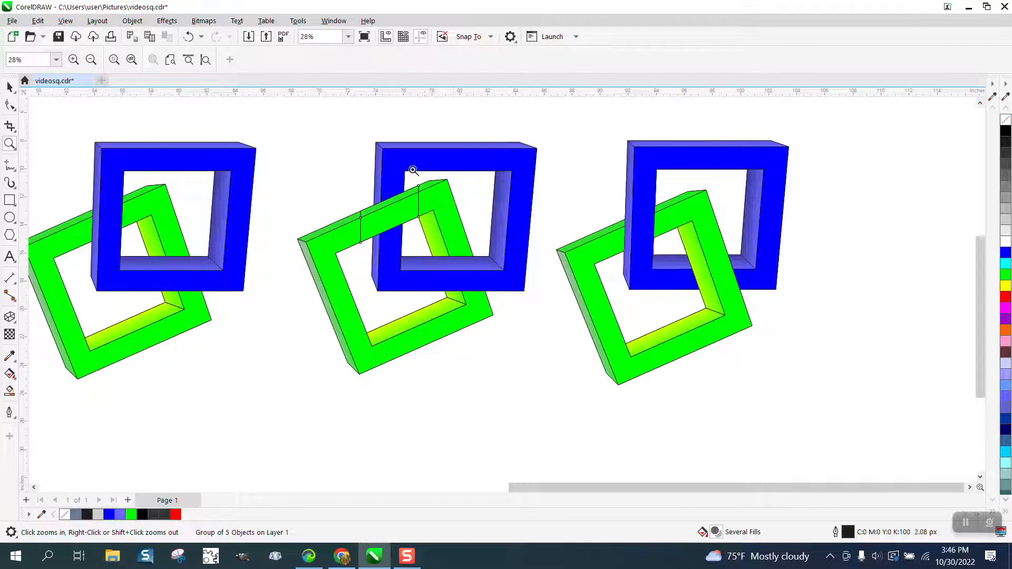
{"action": "scroll", "coordinate": [369, 176], "scroll_direction": "down", "scroll_amount": 1}
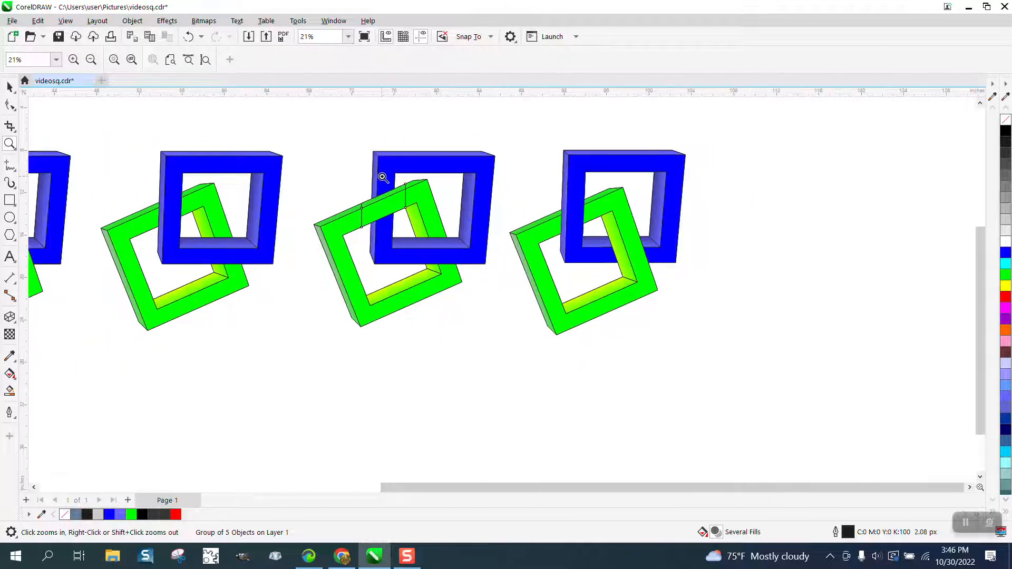
- Remove the outline from the green piece on the frame crossing
{"action": "left_click", "coordinate": [9, 87]}
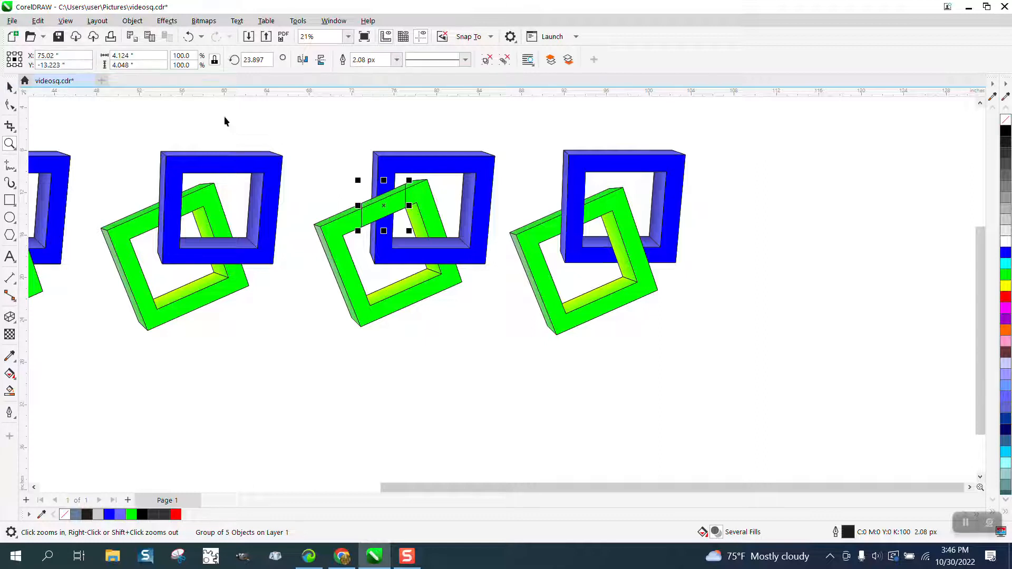
{"action": "scroll", "coordinate": [345, 120], "scroll_direction": "down", "scroll_amount": 1}
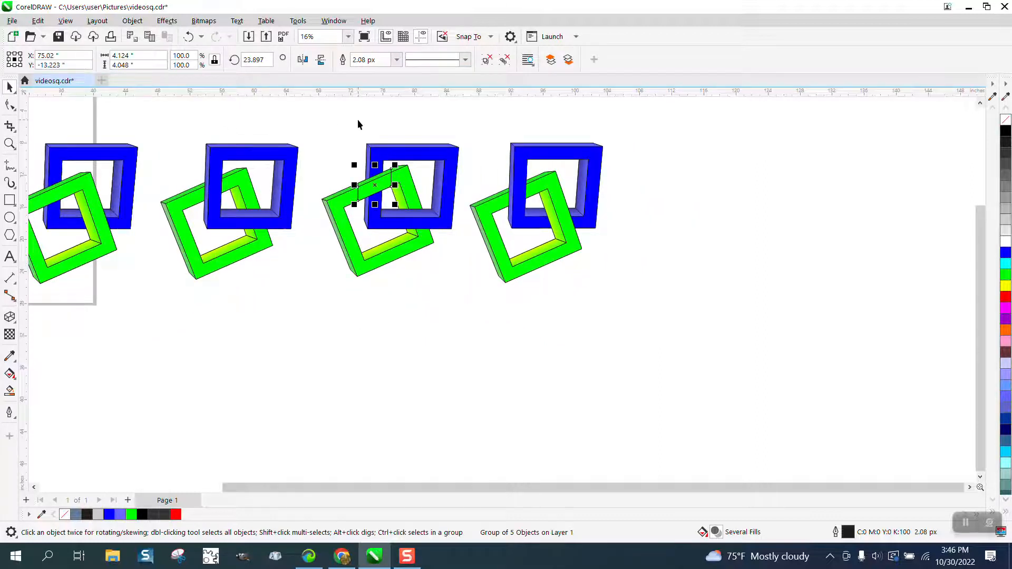
{"action": "right_click", "coordinate": [1006, 125]}
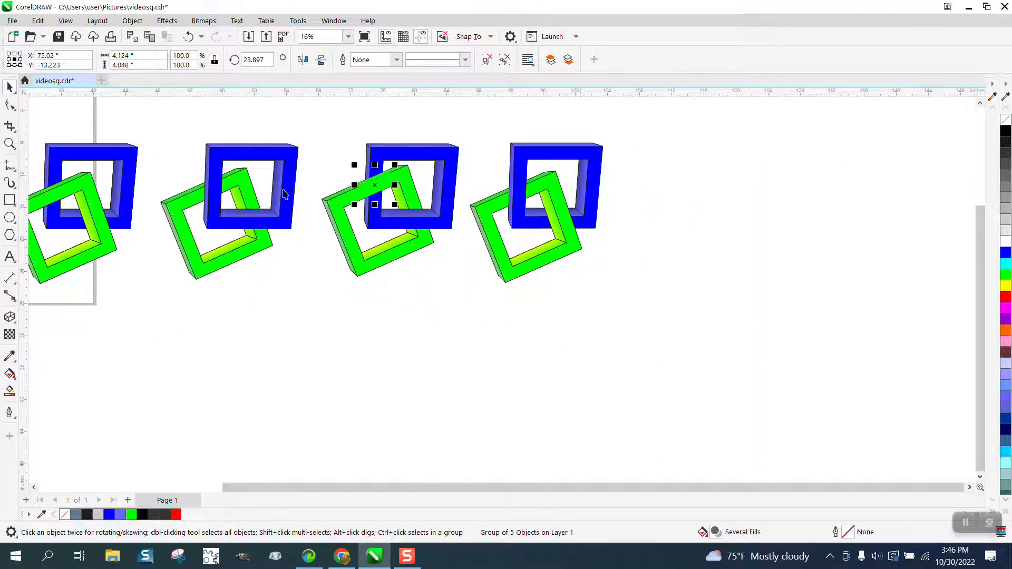
- Examine up close where the edges of the outline-free green piece meet the green frame
{"action": "left_click", "coordinate": [9, 144]}
{"action": "left_click_drag", "start_coordinate": [353, 153], "coordinate": [458, 236]}
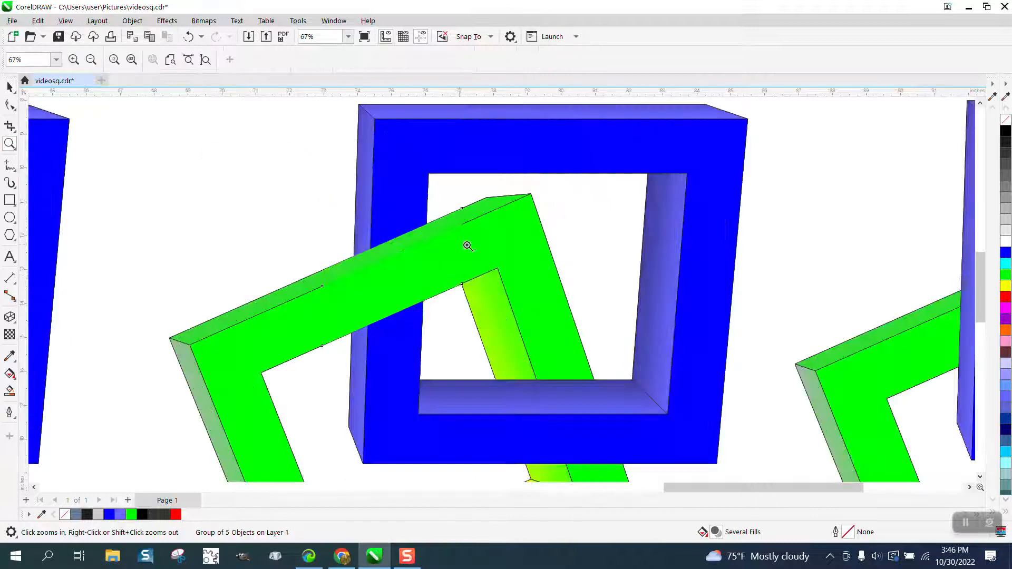
{"action": "right_click", "coordinate": [463, 224]}
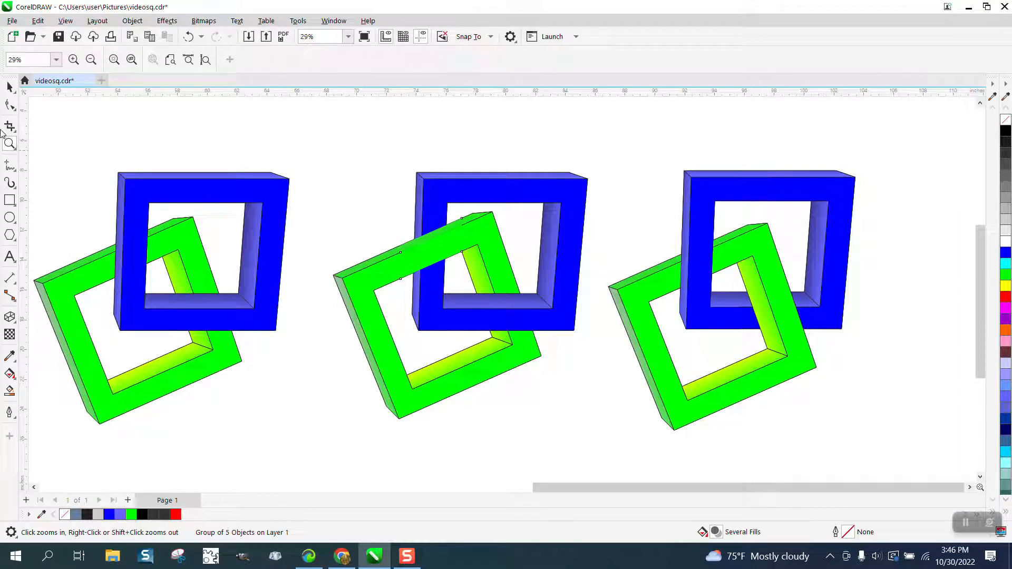
{"action": "left_click_drag", "start_coordinate": [372, 197], "coordinate": [650, 327]}
{"action": "left_click", "coordinate": [9, 105]}
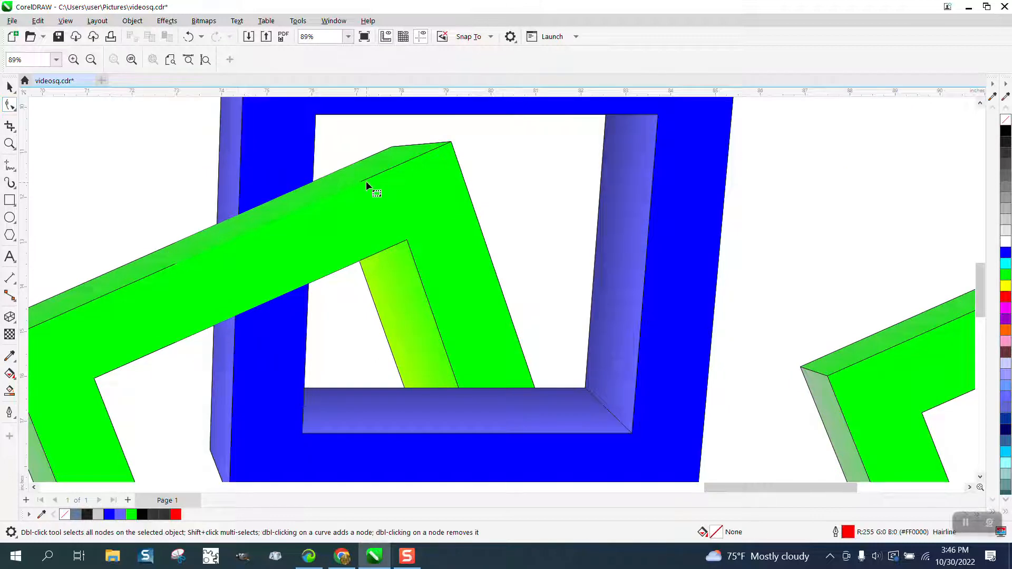
{"action": "scroll", "coordinate": [253, 185], "scroll_direction": "down", "scroll_amount": 2}
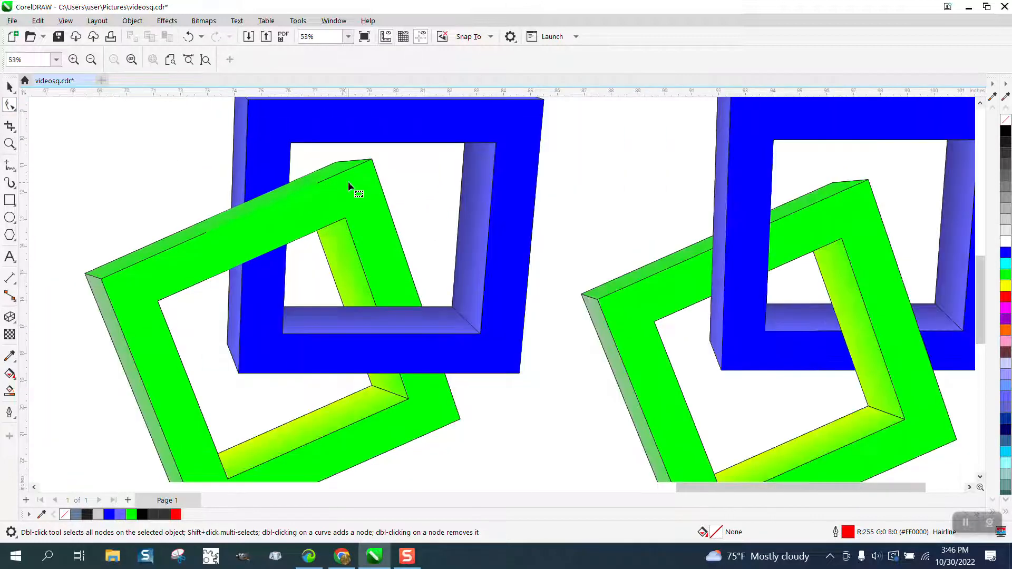
{"action": "left_click", "coordinate": [10, 87]}
{"action": "scroll", "coordinate": [322, 158], "scroll_direction": "down", "scroll_amount": 1}
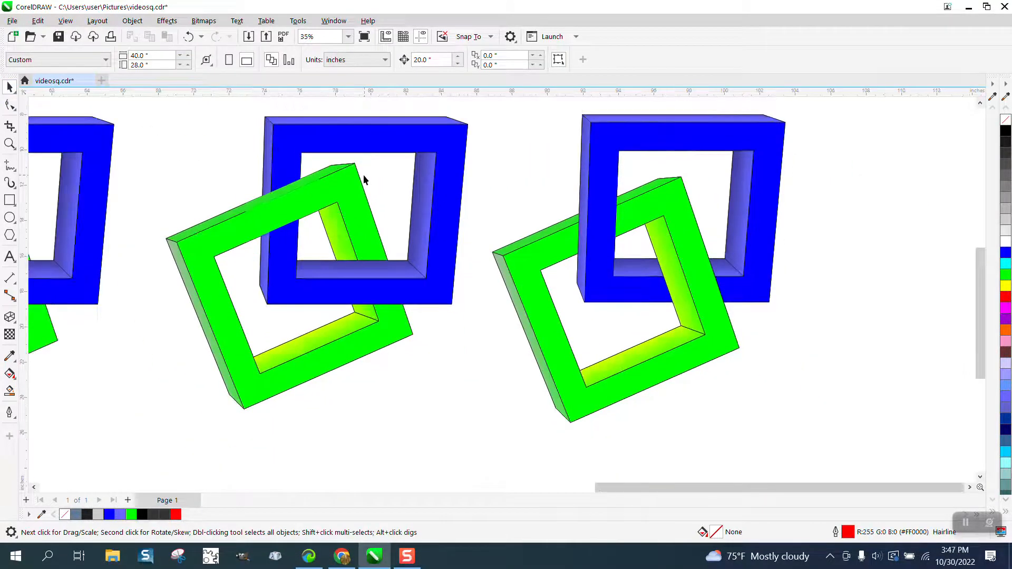
- Undo the outline removal on the green crossing piece
{"action": "left_click", "coordinate": [294, 200]}
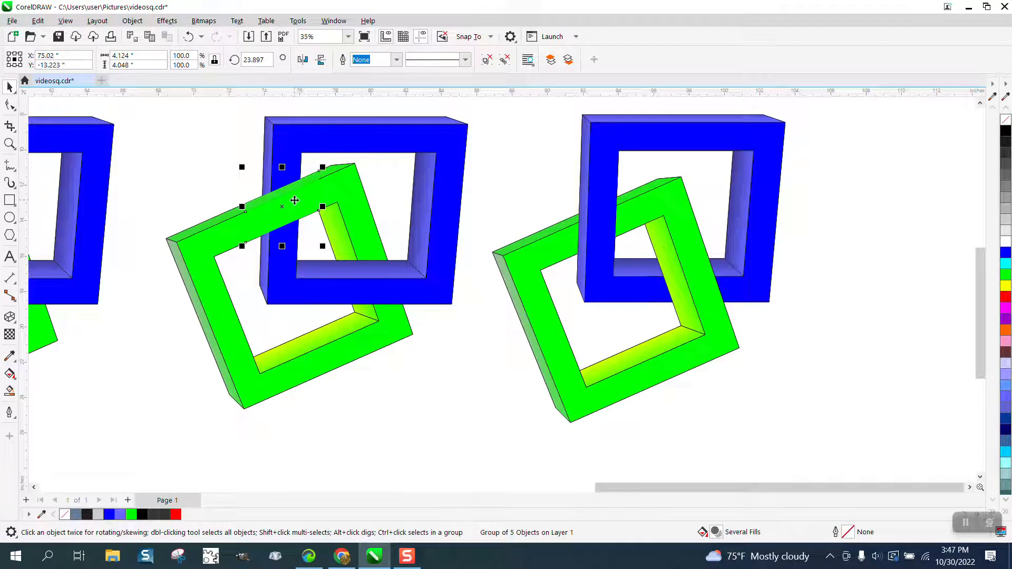
{"action": "left_click", "coordinate": [190, 42]}
{"action": "key", "text": "F3"}
{"action": "key", "text": "F3"}
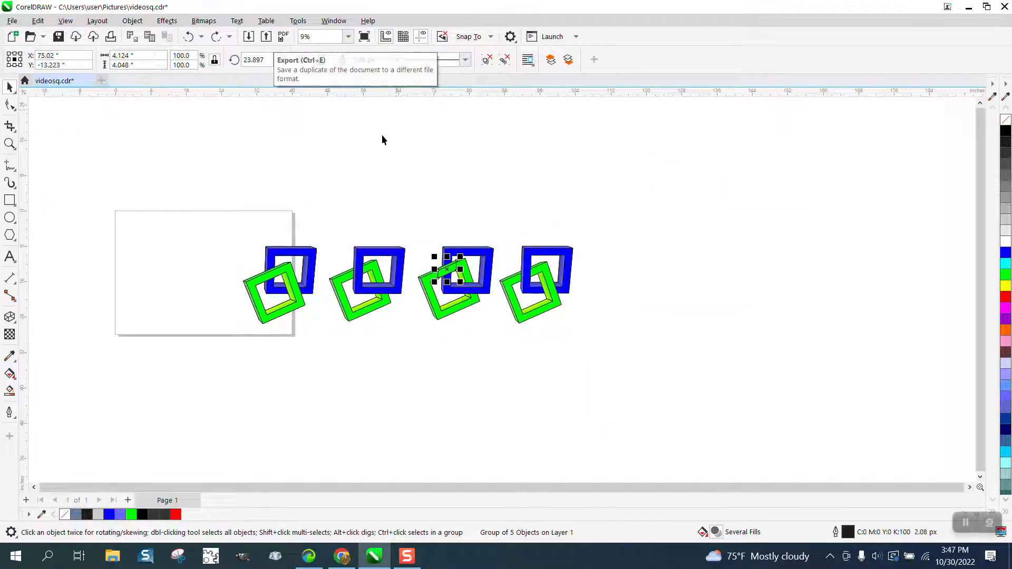
{"action": "key", "text": "z"}
{"action": "left_click_drag", "start_coordinate": [385, 235], "coordinate": [574, 350]}
{"action": "left_click", "coordinate": [10, 86]}
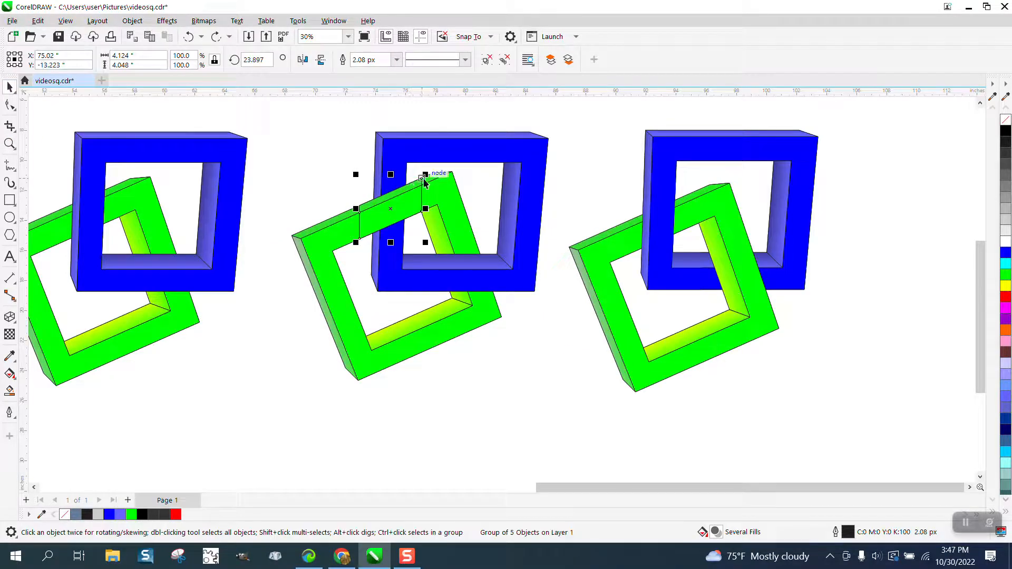
- Set the nudge distance to 15 inches and nudge the green crossing piece straight down by that amount
{"action": "key", "text": "Down"}
{"action": "key", "text": "Up"}
{"action": "left_click", "coordinate": [479, 121]}
{"action": "left_click", "coordinate": [428, 60]}
{"action": "type", "text": "15"}
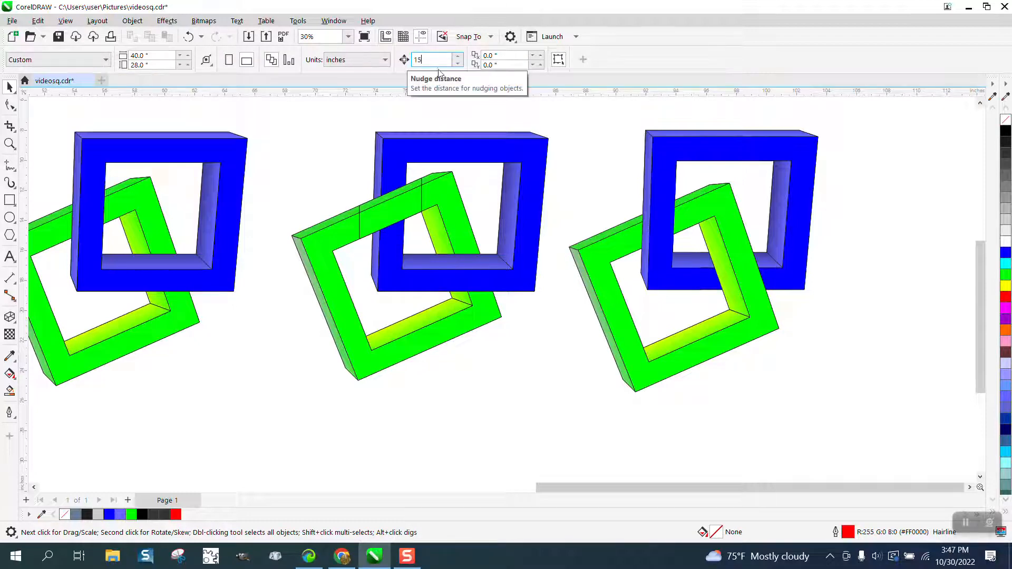
{"action": "left_click", "coordinate": [398, 205]}
{"action": "key", "text": "Down"}
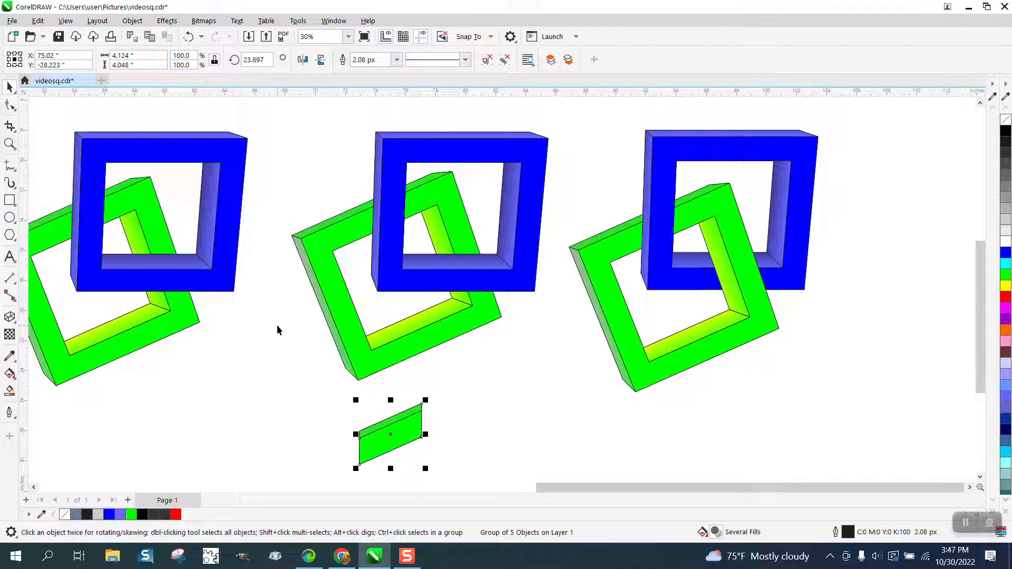
- Duplicate the green crossing piece 15 inches to the right and remove the outline from the copy
{"action": "key", "text": "ctrl+d"}
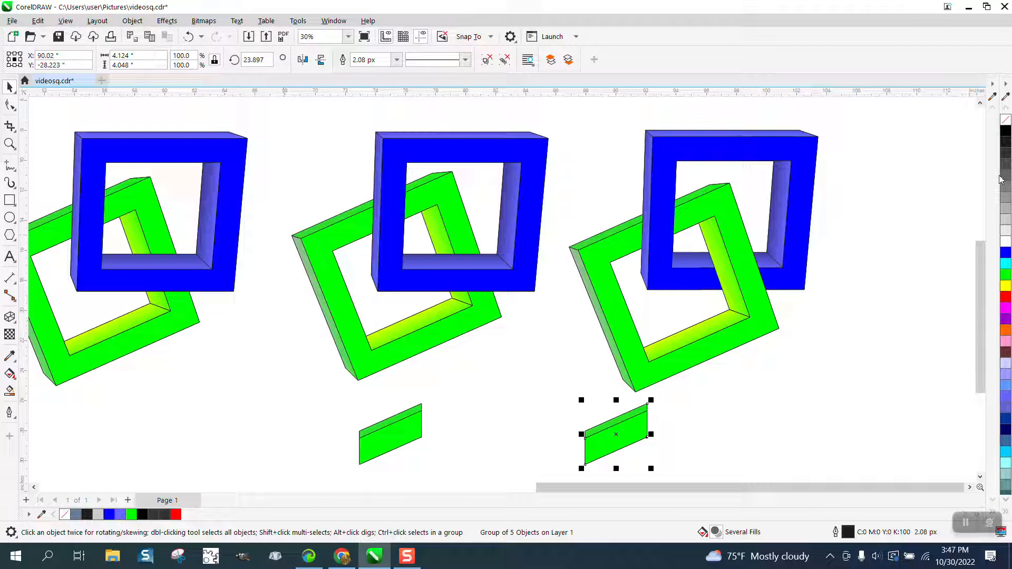
{"action": "right_click", "coordinate": [1007, 123]}
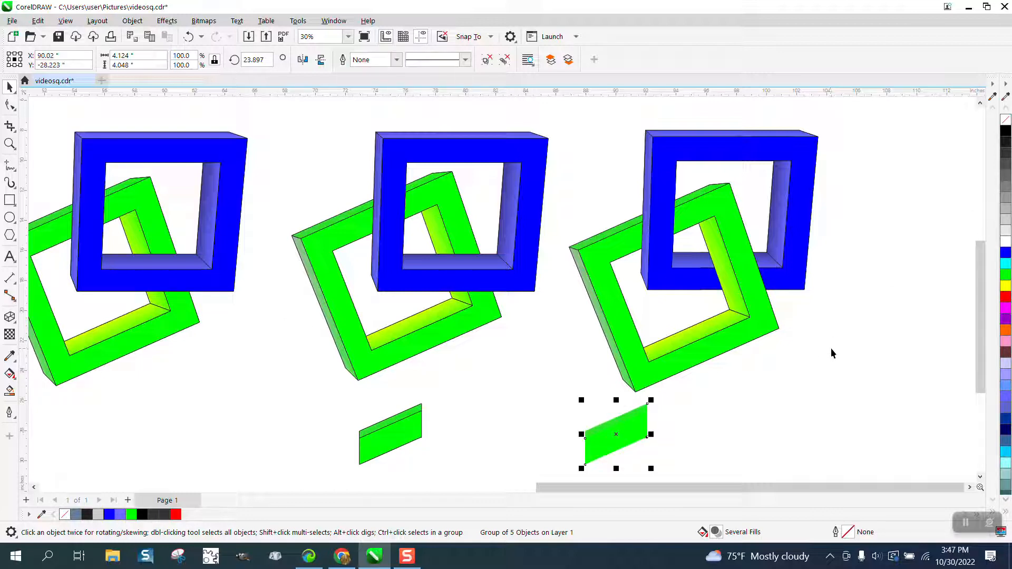
- Remove the fill from the original crossing piece and ungroup its outline shapes
{"action": "left_click", "coordinate": [411, 441]}
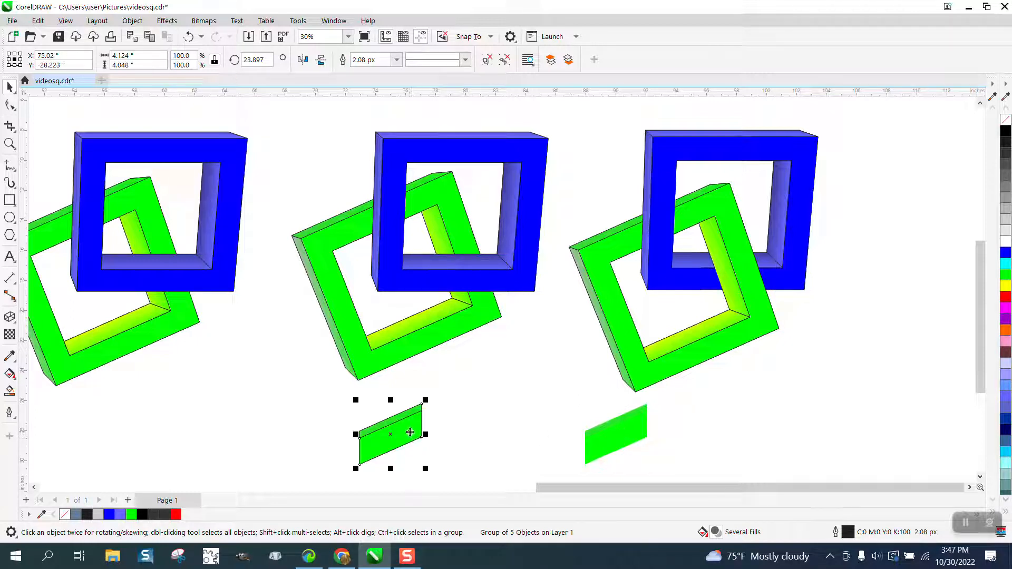
{"action": "left_click", "coordinate": [1006, 124]}
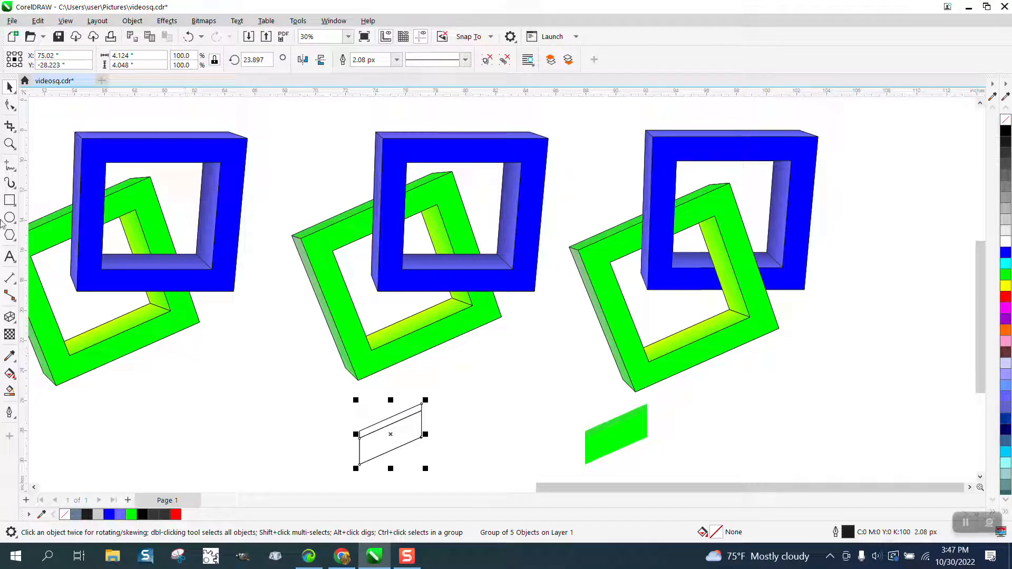
{"action": "left_click", "coordinate": [10, 144]}
{"action": "left_click_drag", "start_coordinate": [330, 389], "coordinate": [512, 481]}
{"action": "left_click", "coordinate": [10, 104]}
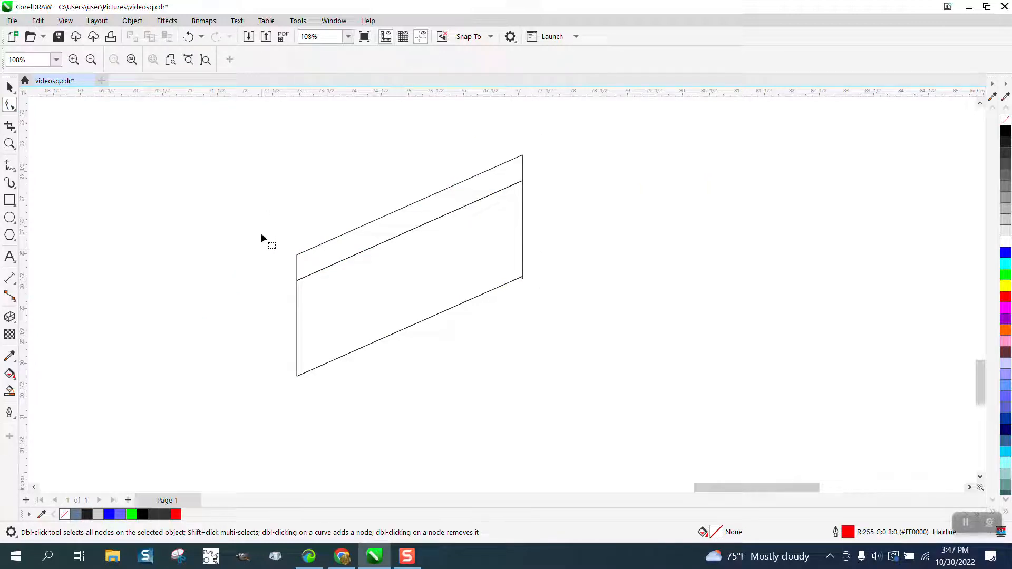
{"action": "left_click", "coordinate": [9, 87]}
{"action": "left_click", "coordinate": [342, 234]}
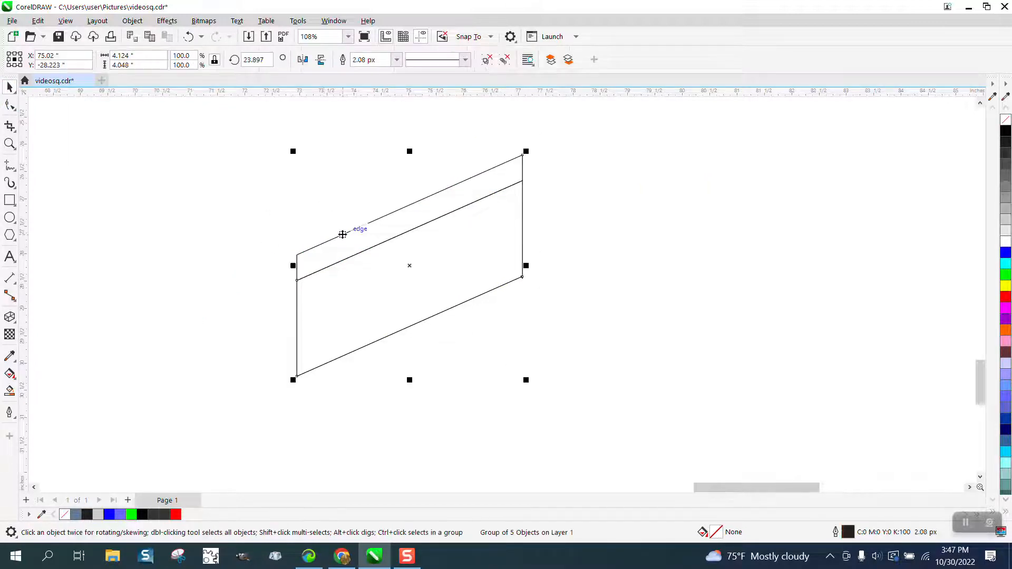
{"action": "left_click", "coordinate": [133, 21]}
{"action": "mouse_move", "coordinate": [168, 228]}
{"action": "left_click", "coordinate": [316, 242]}
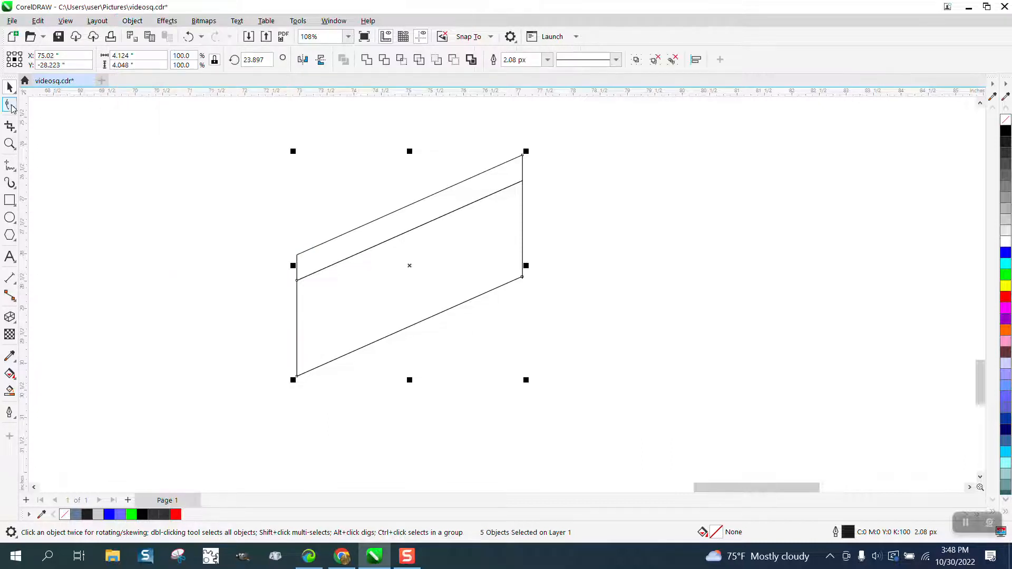
- Break apart the two left corner nodes of the narrow upper strip in the unfilled piece
{"action": "left_click", "coordinate": [10, 105]}
{"action": "left_click", "coordinate": [72, 141]}
{"action": "left_click", "coordinate": [299, 257]}
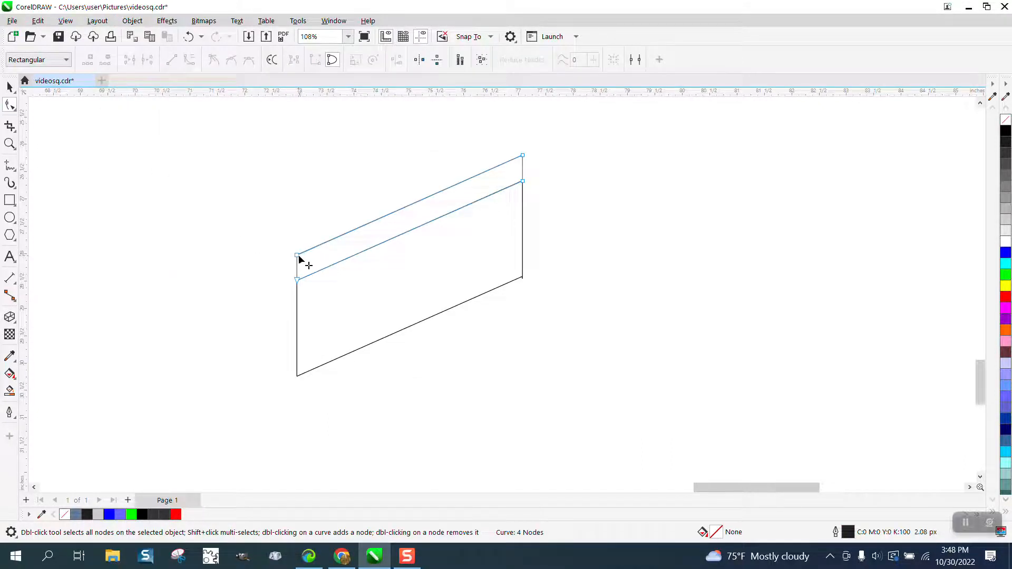
{"action": "left_click", "coordinate": [10, 87]}
{"action": "left_click_drag", "start_coordinate": [258, 149], "coordinate": [628, 374]}
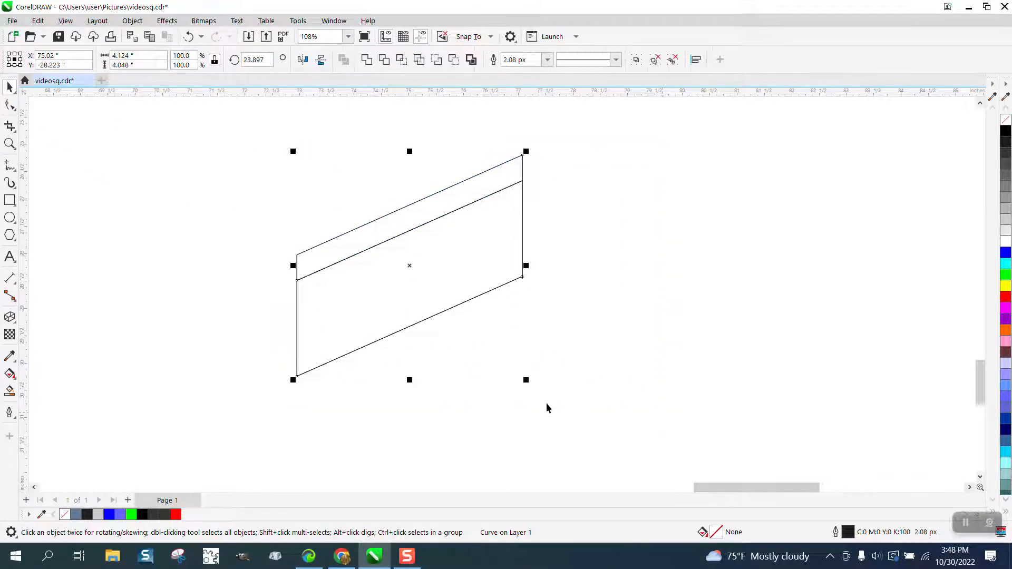
{"action": "left_click", "coordinate": [10, 105]}
{"action": "left_click", "coordinate": [238, 182]}
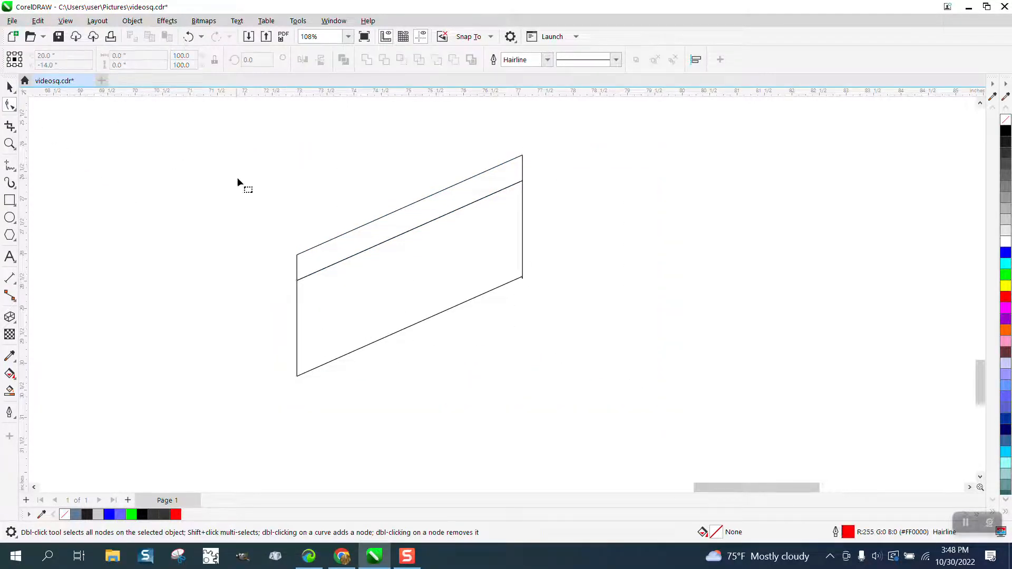
{"action": "left_click", "coordinate": [300, 256]}
{"action": "left_click_drag", "start_coordinate": [273, 217], "coordinate": [324, 299]}
{"action": "right_click", "coordinate": [296, 282]}
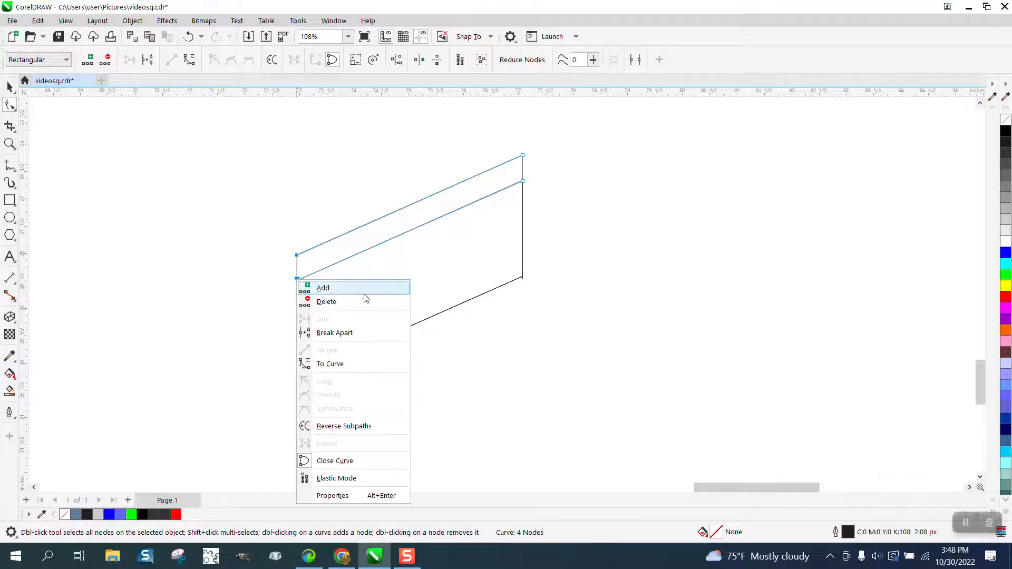
{"action": "left_click", "coordinate": [329, 333]}
- Break apart the corner nodes at both ends of the larger lower shape in the unfilled piece
{"action": "left_click", "coordinate": [298, 347]}
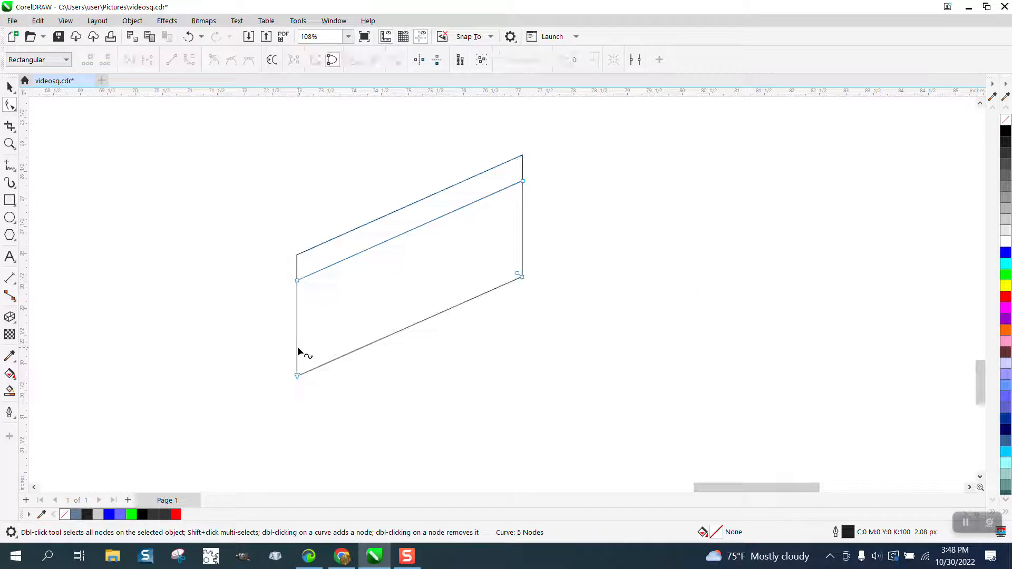
{"action": "left_click_drag", "start_coordinate": [273, 266], "coordinate": [324, 392]}
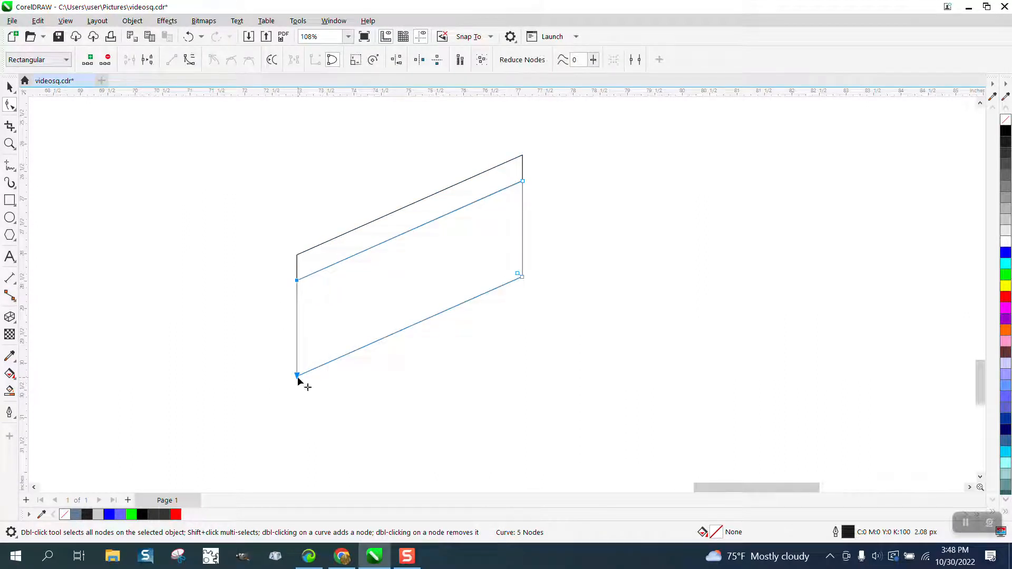
{"action": "right_click", "coordinate": [298, 376]}
{"action": "left_click", "coordinate": [340, 217]}
{"action": "left_click_drag", "start_coordinate": [545, 162], "coordinate": [510, 322]}
{"action": "right_click", "coordinate": [522, 278]}
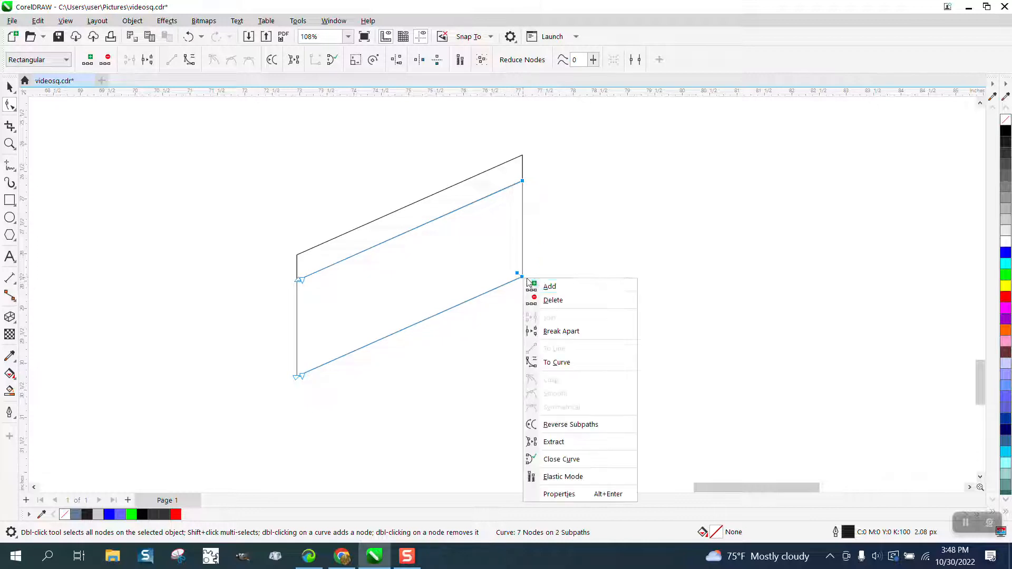
{"action": "left_click", "coordinate": [567, 331]}
- Break apart the two right corner nodes of the narrow upper strip
{"action": "left_click", "coordinate": [524, 174]}
{"action": "left_click_drag", "start_coordinate": [539, 131], "coordinate": [508, 209]}
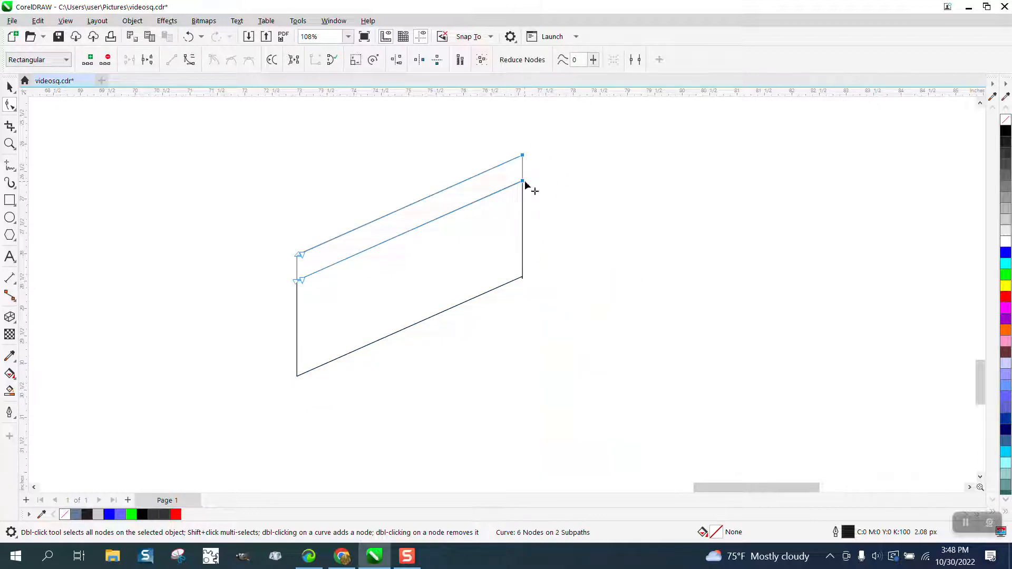
{"action": "right_click", "coordinate": [525, 187]}
{"action": "left_click", "coordinate": [551, 233]}
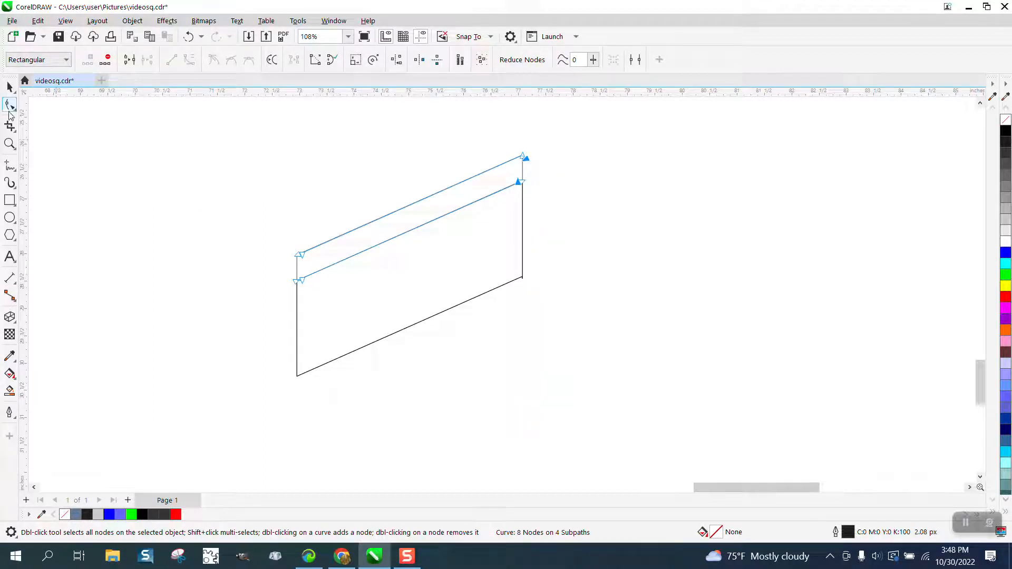
- Delete the vertical end segments of the unfilled piece with Virtual Segment Delete, keeping only the slanted lines
{"action": "left_click", "coordinate": [16, 134]}
{"action": "left_click", "coordinate": [58, 156]}
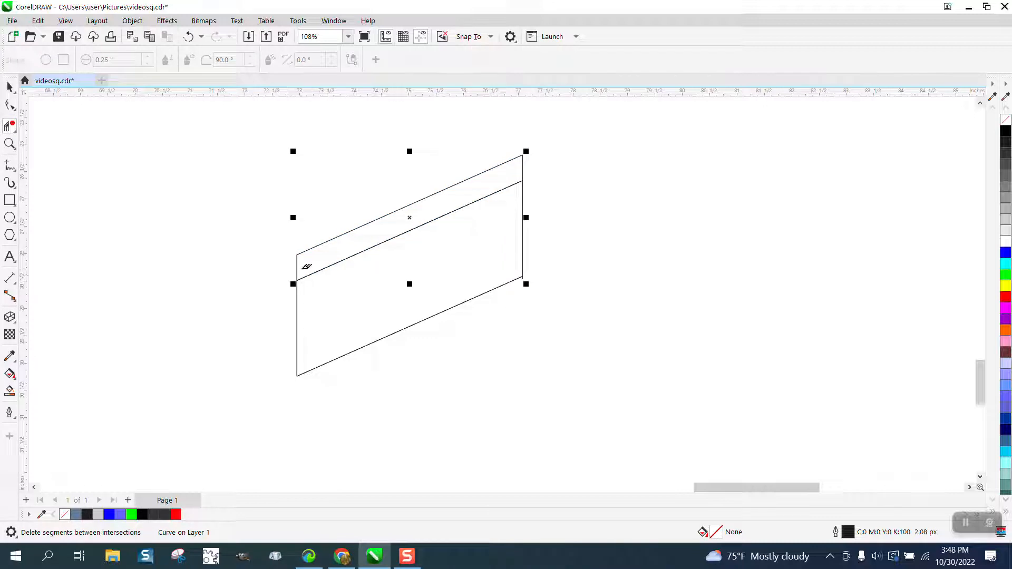
{"action": "left_click", "coordinate": [297, 267]}
{"action": "left_click", "coordinate": [297, 309]}
{"action": "left_click", "coordinate": [523, 221]}
{"action": "scroll", "coordinate": [330, 240], "scroll_direction": "down", "scroll_amount": 3}
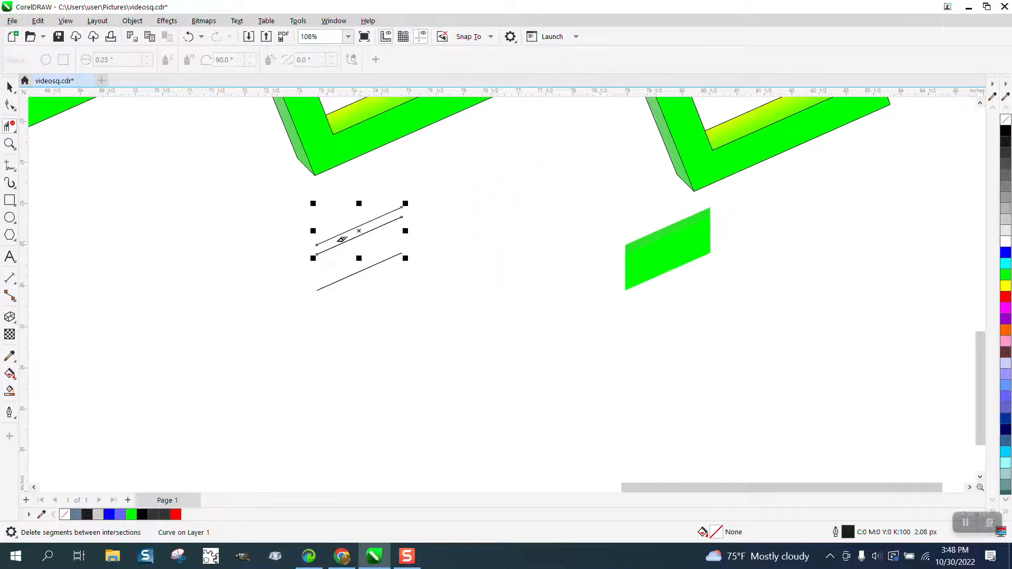
- Try nudging the outline-free green copy 15 inches left onto the slanted lines and sending it to the back of the page
{"action": "left_click", "coordinate": [14, 89]}
{"action": "left_click_drag", "start_coordinate": [589, 196], "coordinate": [562, 321]}
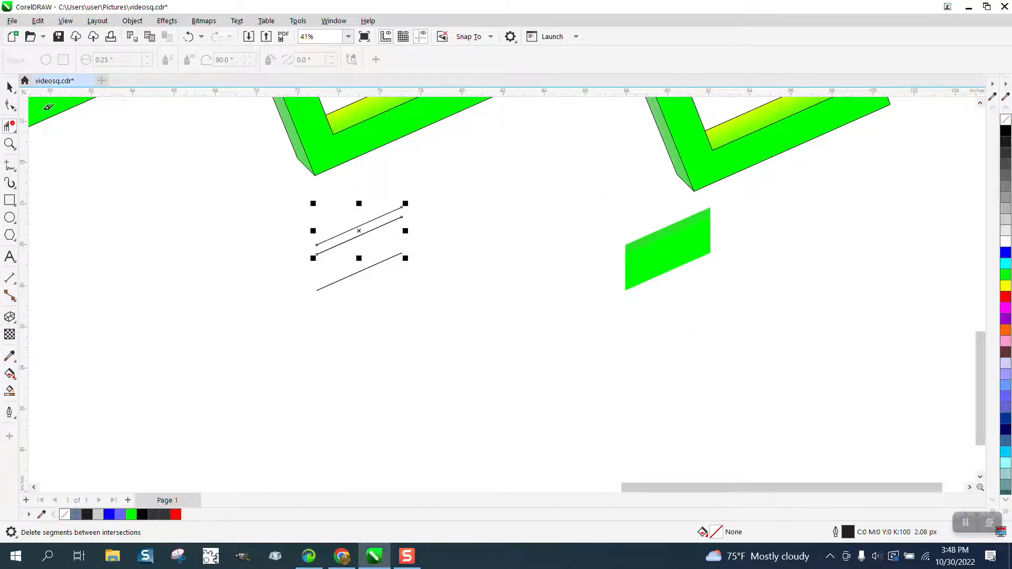
{"action": "left_click", "coordinate": [9, 87]}
{"action": "left_click", "coordinate": [668, 271]}
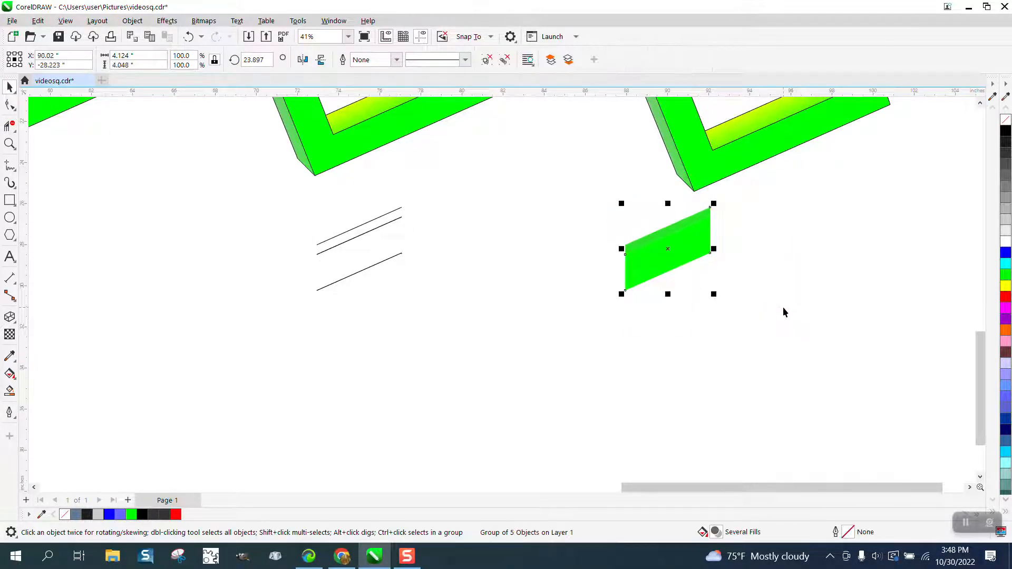
{"action": "key", "text": "Left"}
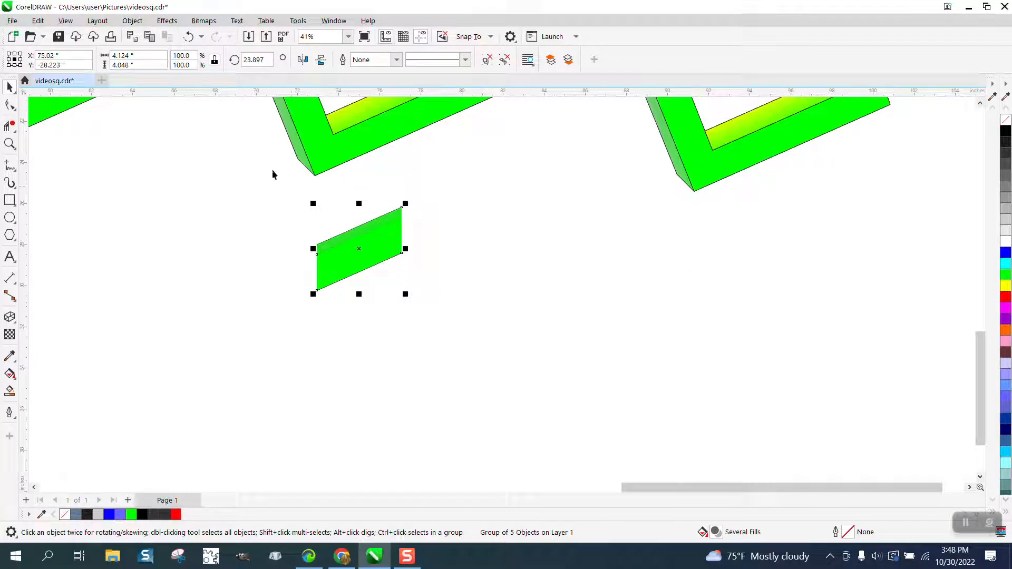
{"action": "left_click", "coordinate": [133, 21]}
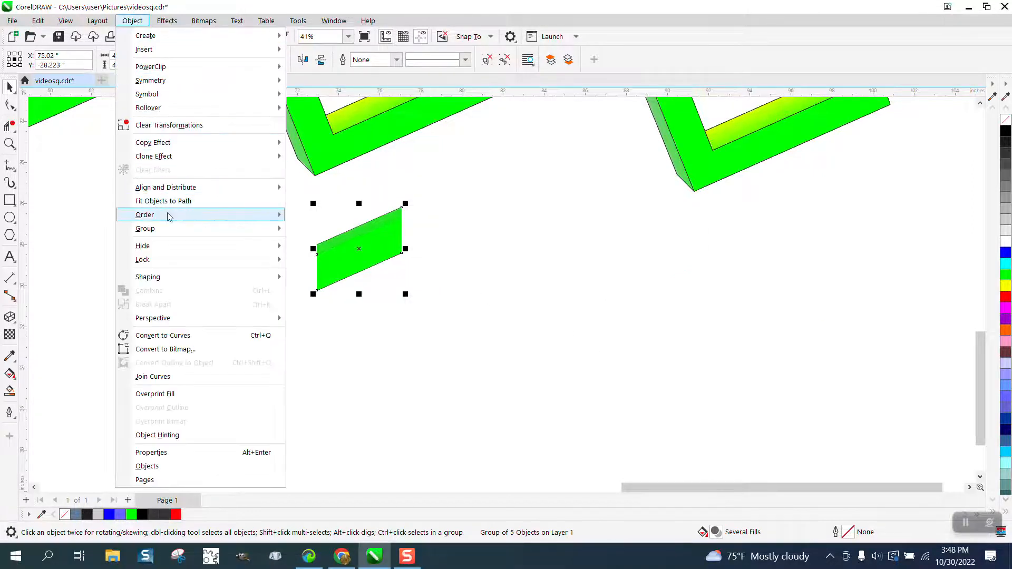
{"action": "mouse_move", "coordinate": [170, 217]}
{"action": "left_click", "coordinate": [324, 230]}
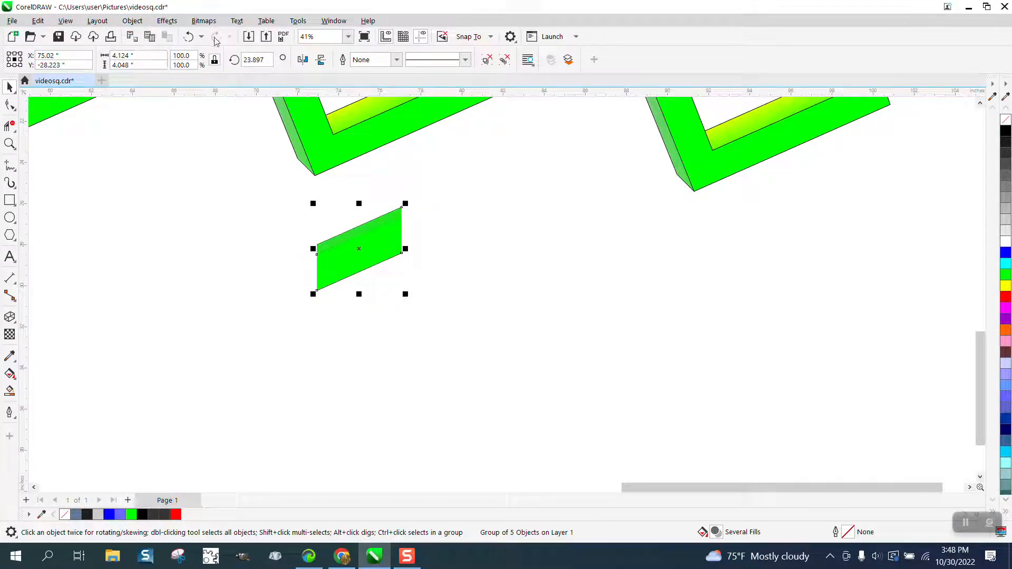
{"action": "left_click", "coordinate": [188, 36]}
{"action": "left_click", "coordinate": [188, 37]}
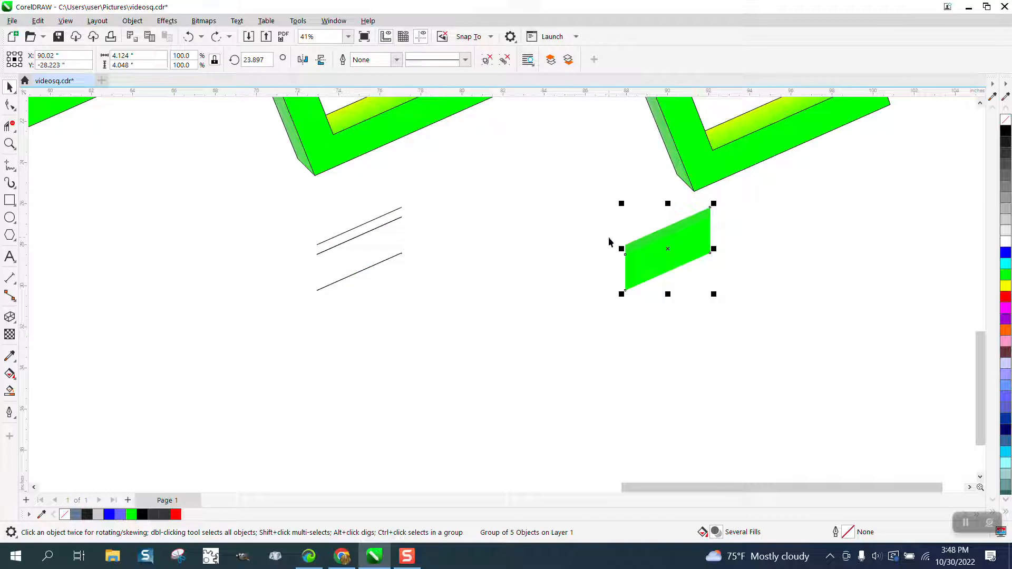
- Nudge the slanted lines 15 inches right onto the outline-free green copy and bring them to the front of the page
{"action": "left_click_drag", "start_coordinate": [489, 314], "coordinate": [506, 308]}
{"action": "key", "text": "Right"}
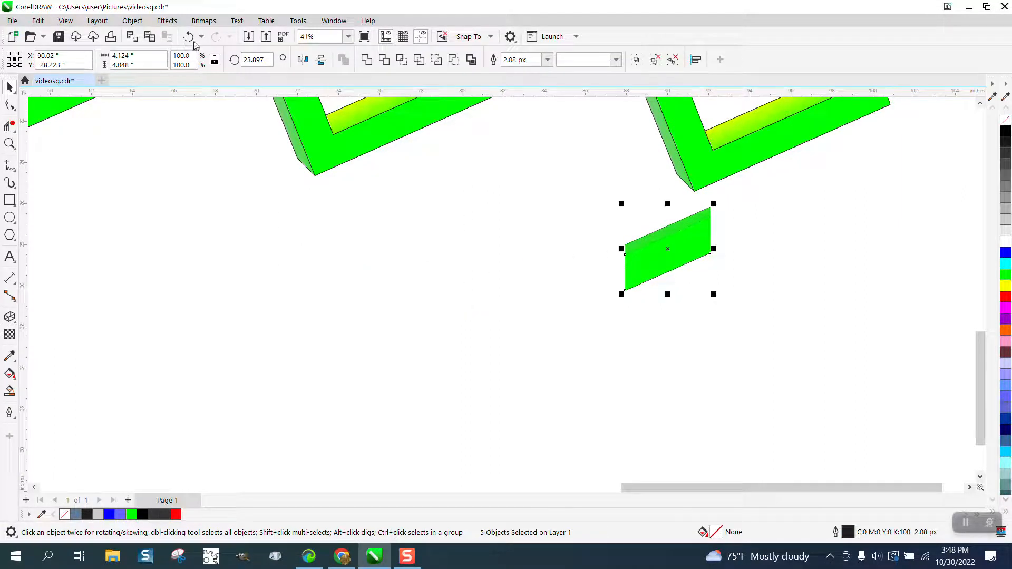
{"action": "left_click", "coordinate": [133, 21]}
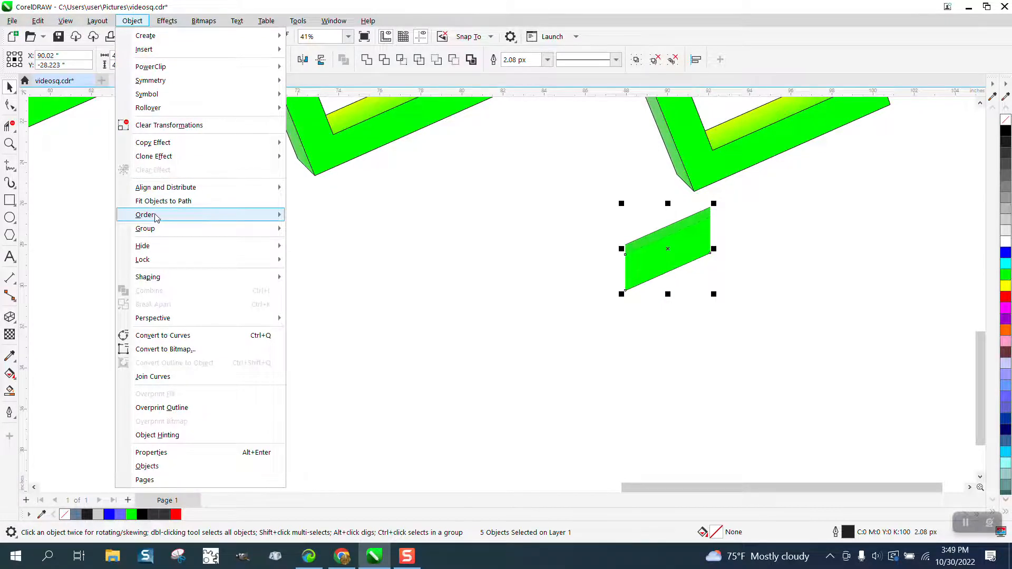
{"action": "mouse_move", "coordinate": [158, 215]}
{"action": "left_click", "coordinate": [326, 217]}
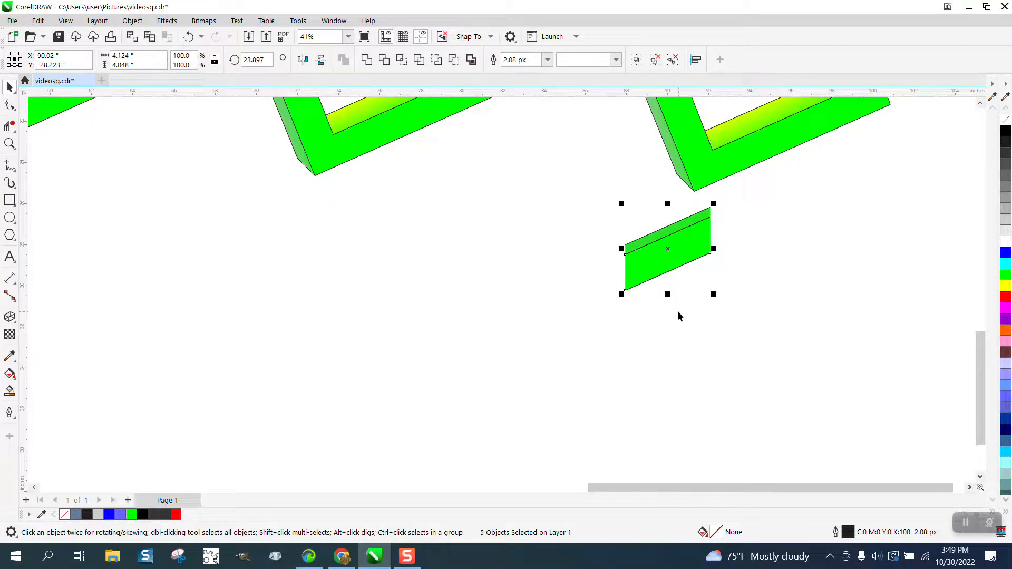
- Select the green copy together with its lines and nudge them 15 inches left and 15 inches up onto the frame crossing
{"action": "scroll", "coordinate": [678, 311], "scroll_direction": "down", "scroll_amount": 1}
{"action": "left_click_drag", "start_coordinate": [608, 202], "coordinate": [799, 322]}
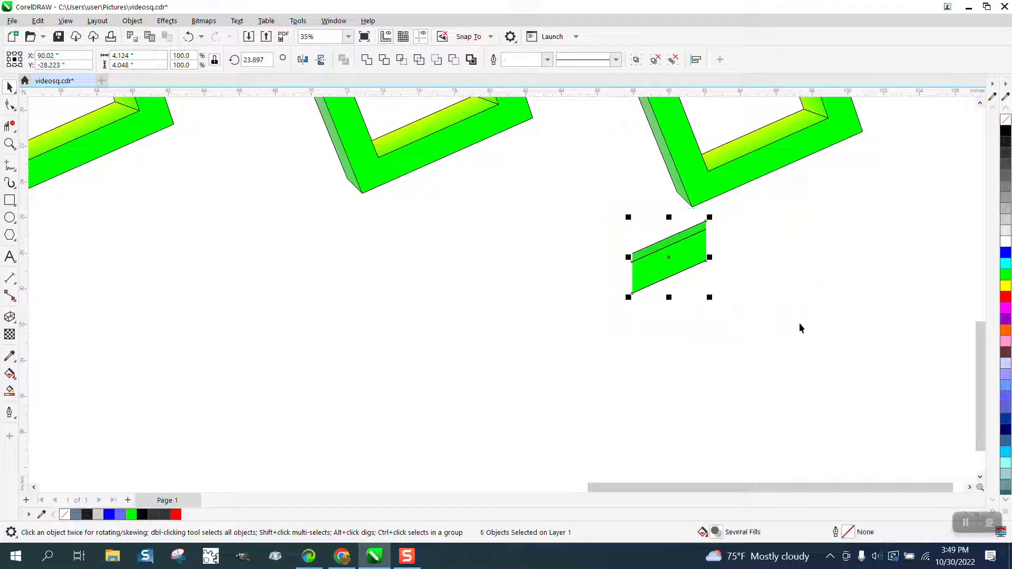
{"action": "key", "text": "Left"}
{"action": "scroll", "coordinate": [849, 378], "scroll_direction": "down", "scroll_amount": 2}
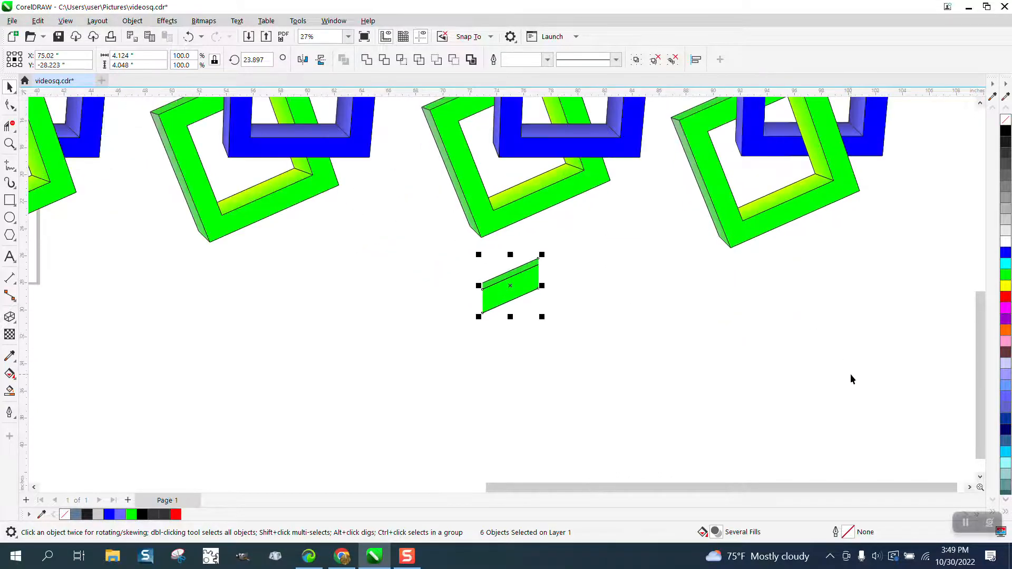
{"action": "key", "text": "Up"}
- Examine up close how the green crossing piece blends into the interlocked frames, compared with the neighbouring pair
{"action": "scroll", "coordinate": [855, 406], "scroll_direction": "down", "scroll_amount": 2}
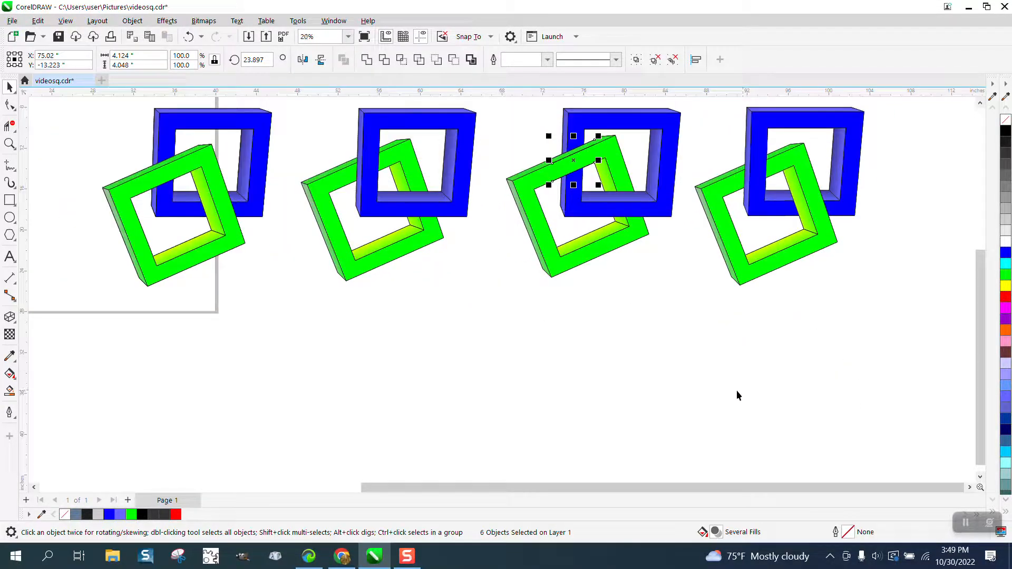
{"action": "left_click", "coordinate": [9, 143]}
{"action": "left_click_drag", "start_coordinate": [532, 109], "coordinate": [818, 323]}
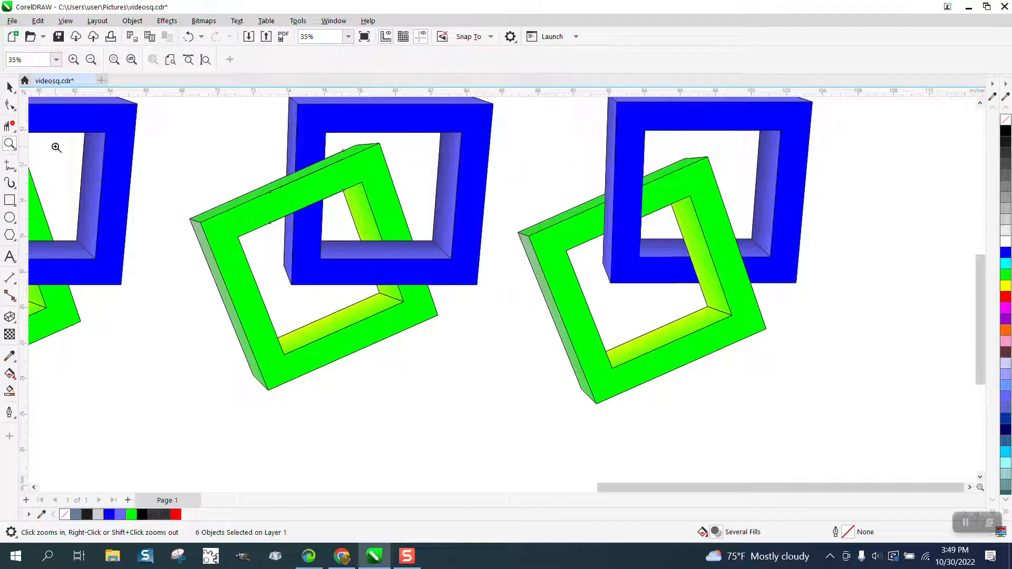
{"action": "left_click", "coordinate": [8, 85]}
{"action": "left_click", "coordinate": [209, 120]}
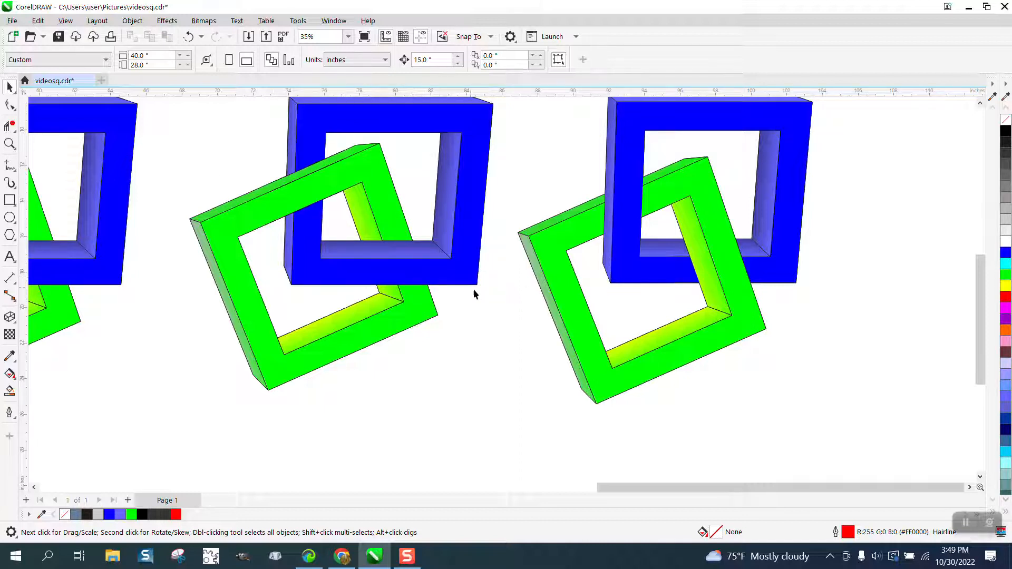
{"action": "scroll", "coordinate": [438, 274], "scroll_direction": "down", "scroll_amount": 1}
{"action": "key", "text": "z"}
{"action": "left_click_drag", "start_coordinate": [255, 125], "coordinate": [589, 382]}
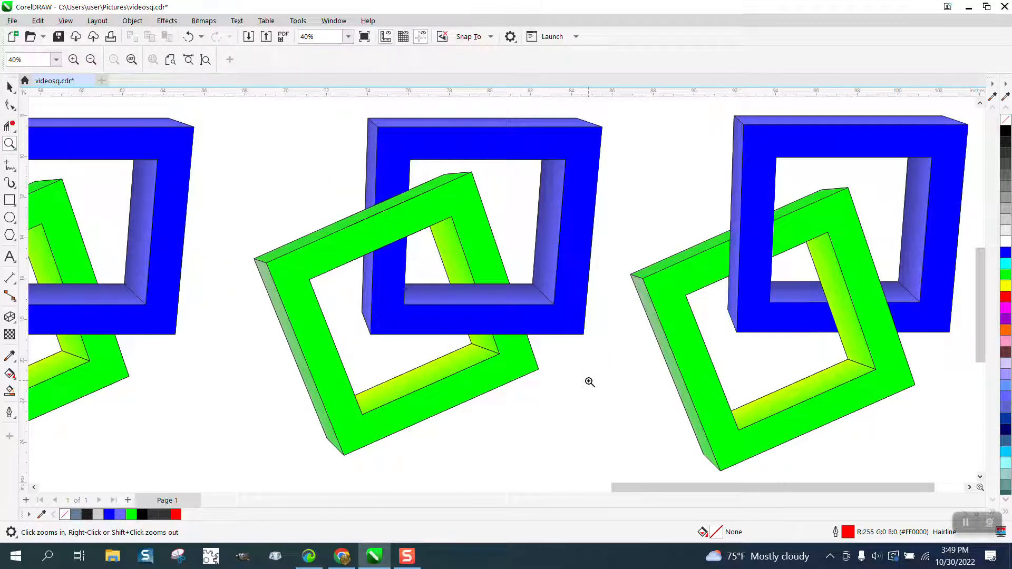